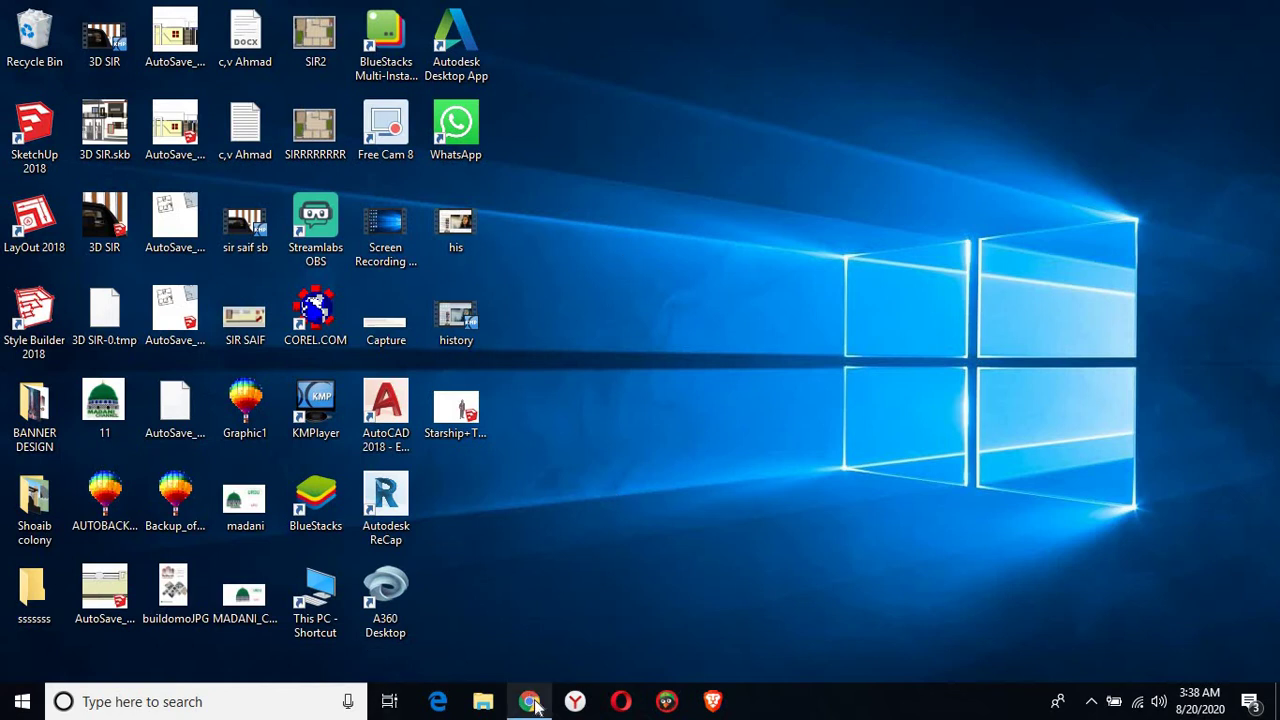
Bring Chrome back to the screen and search Google for c4changer
mouse_move(535, 705)
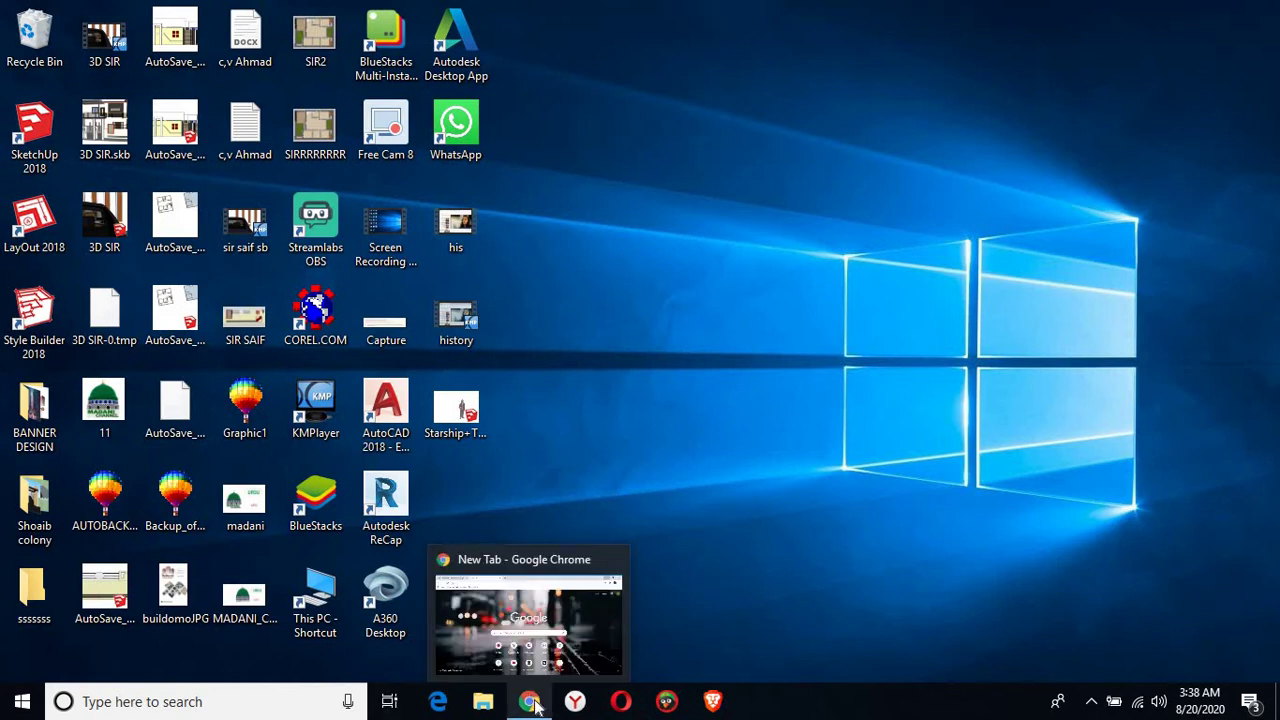
left_click(530, 702)
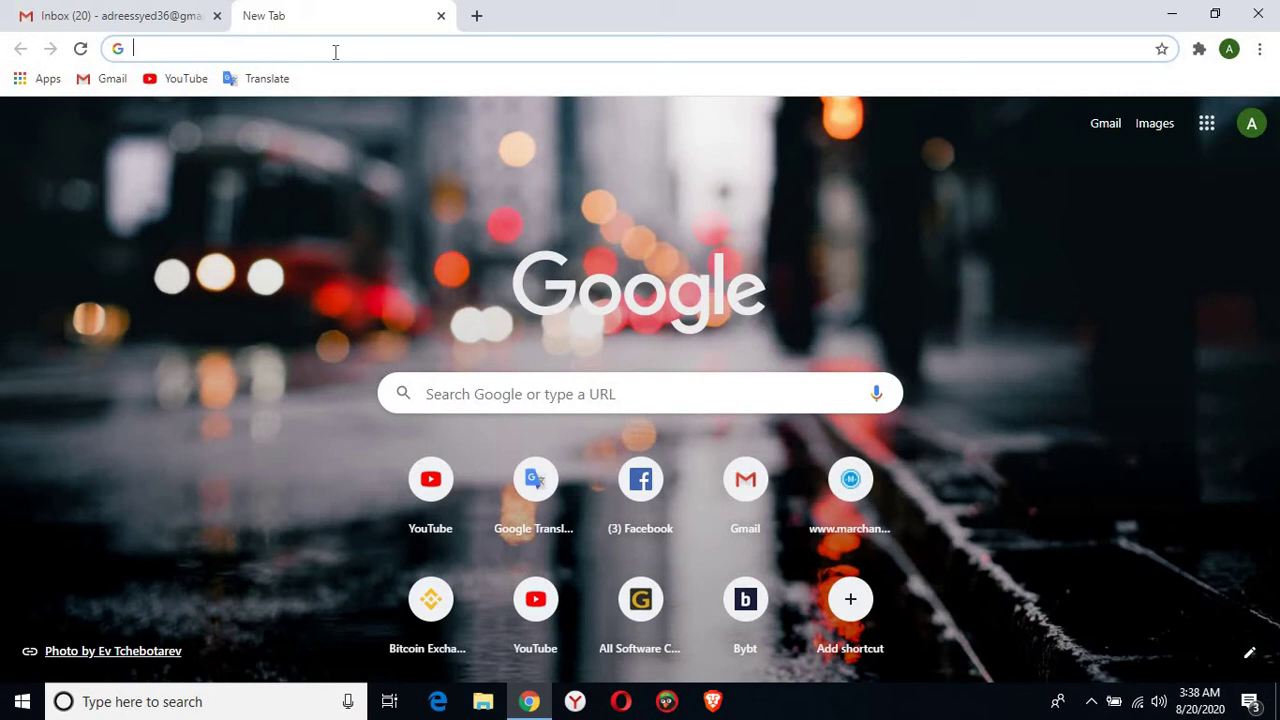
type("c4")
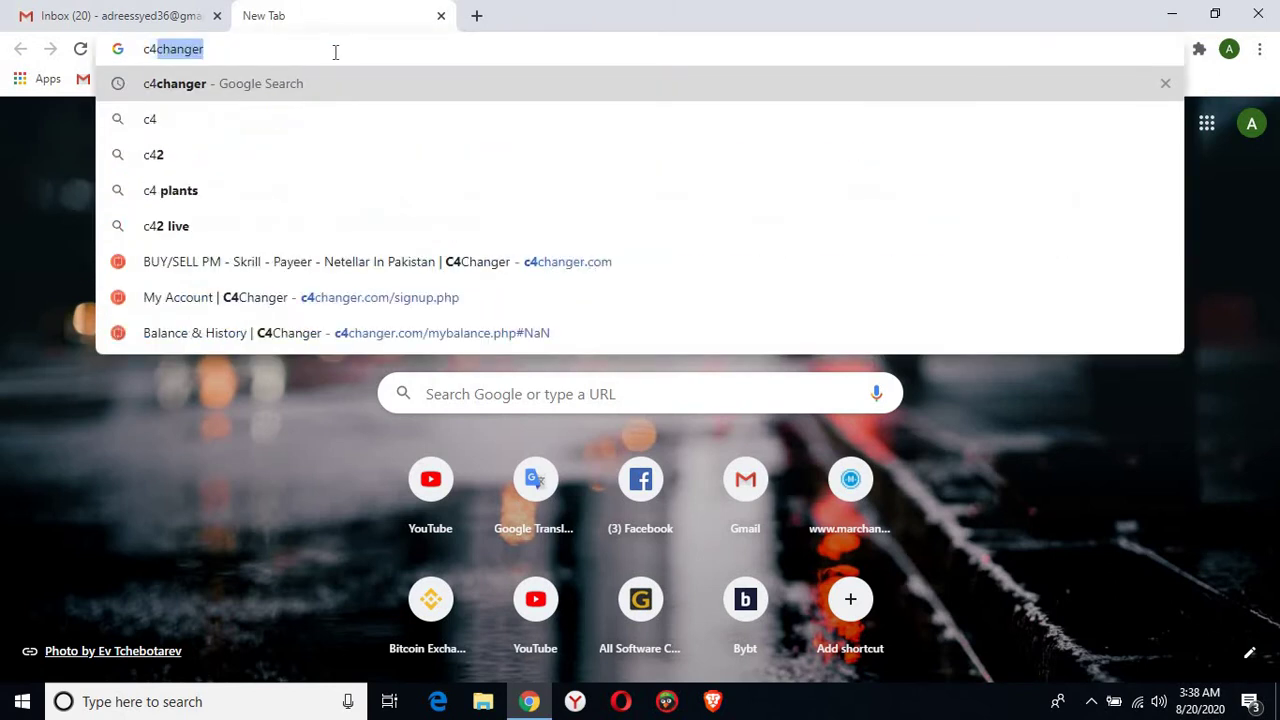
type("changer")
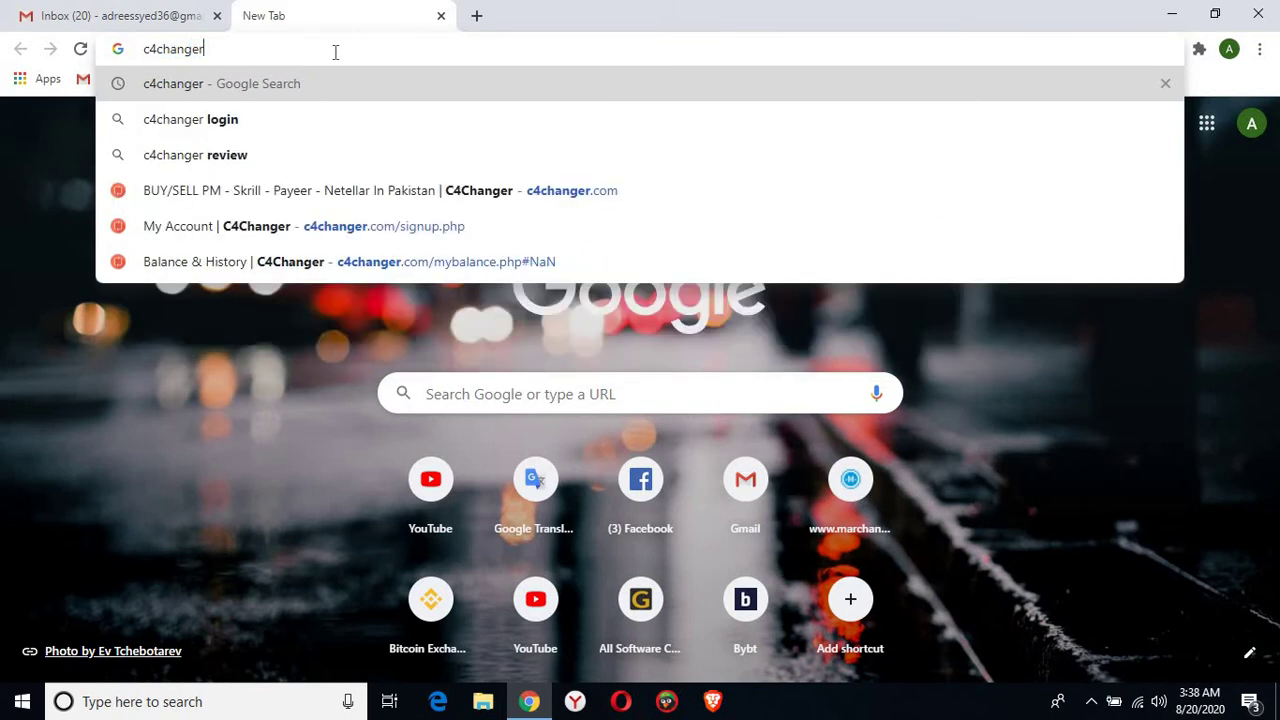
key("Return")
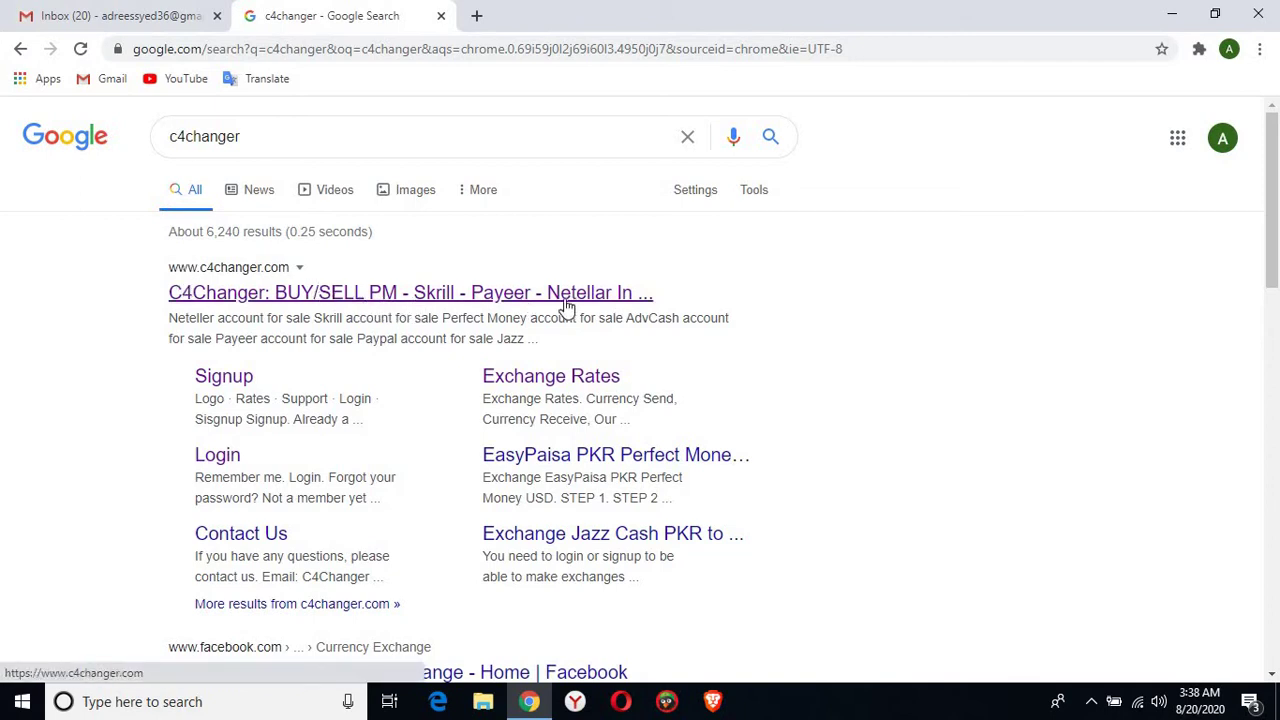
Open the C4Changer site from the results and scroll down to its Start Exchange panel
left_click(457, 292)
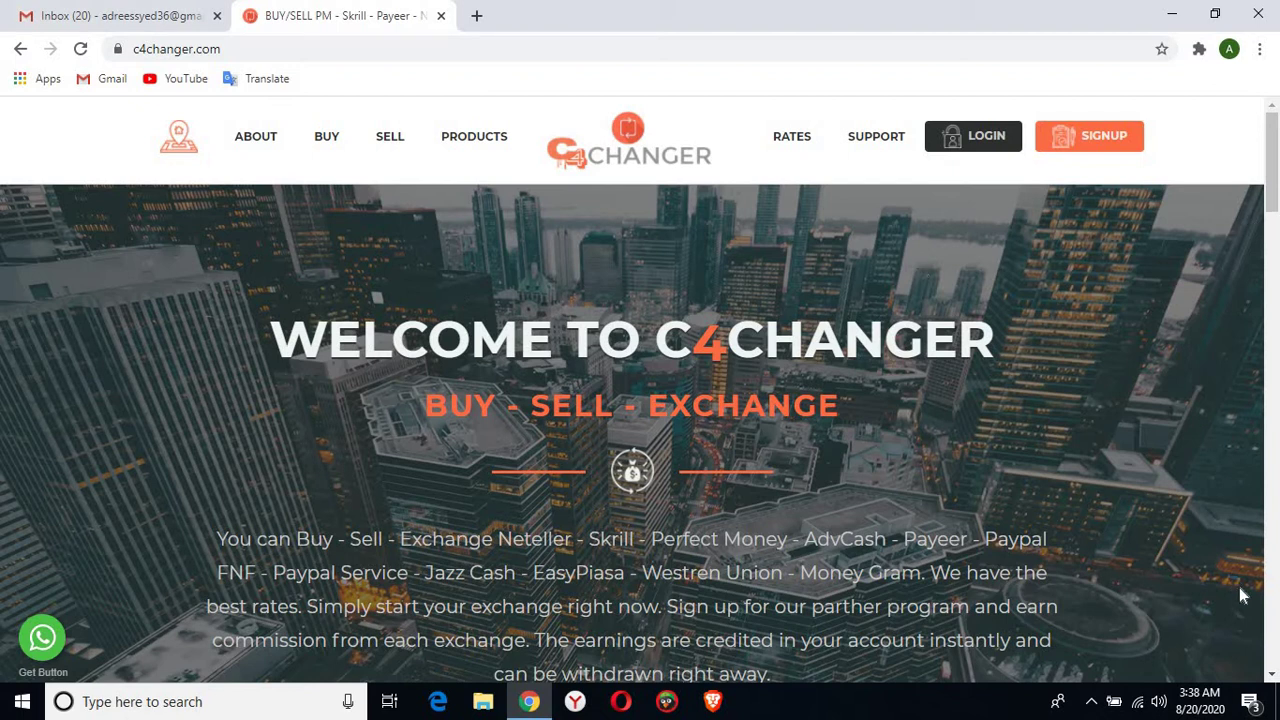
left_click(1272, 676)
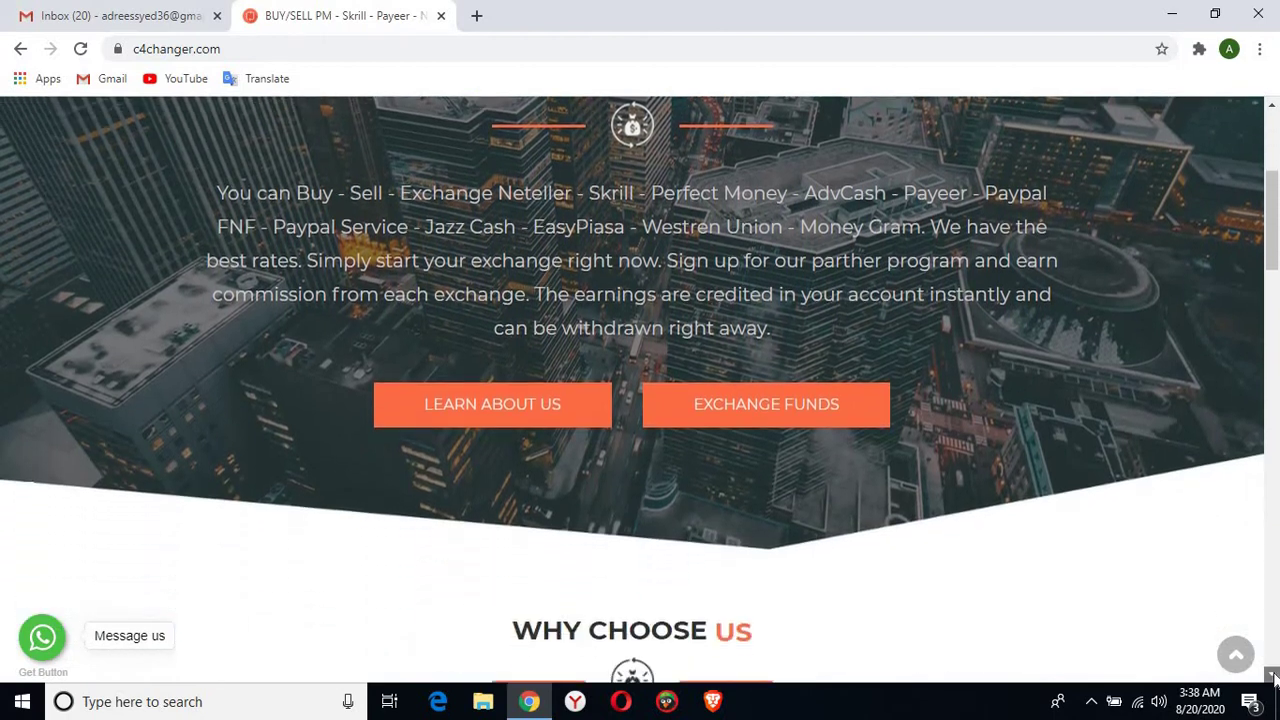
left_click_drag(1272, 676, 1272, 676)
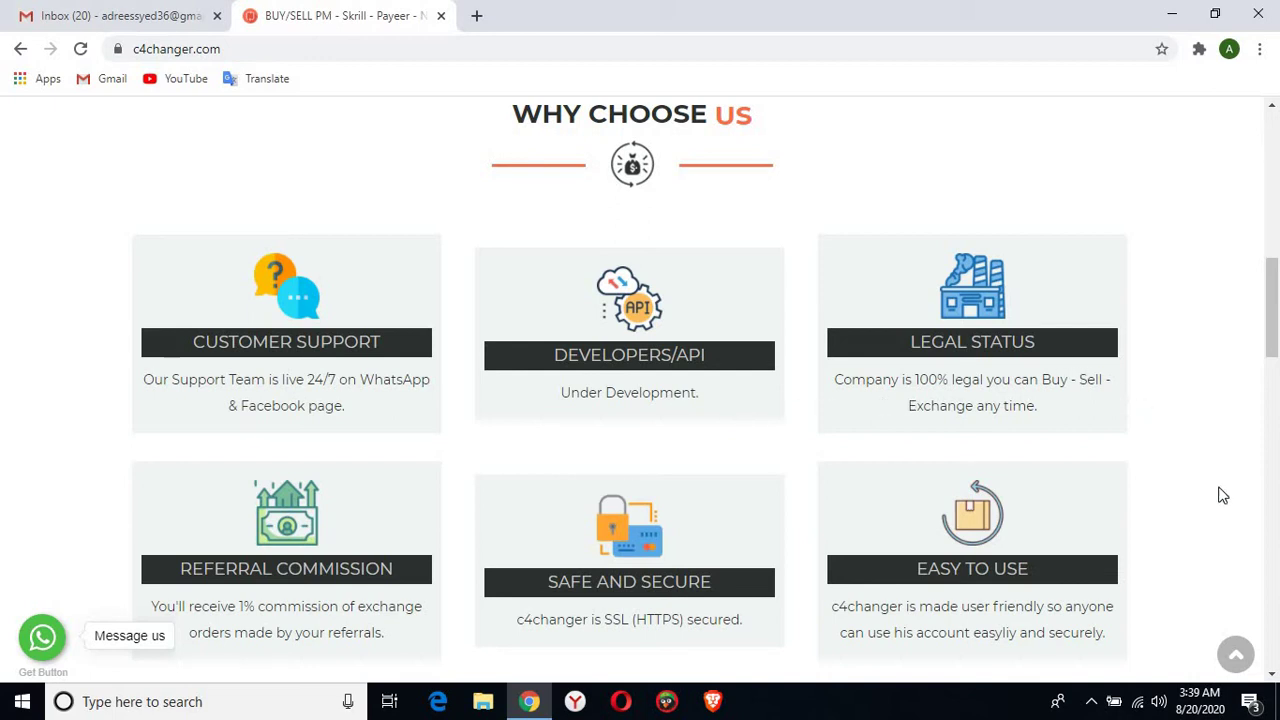
scroll(1274, 676, "down", 3)
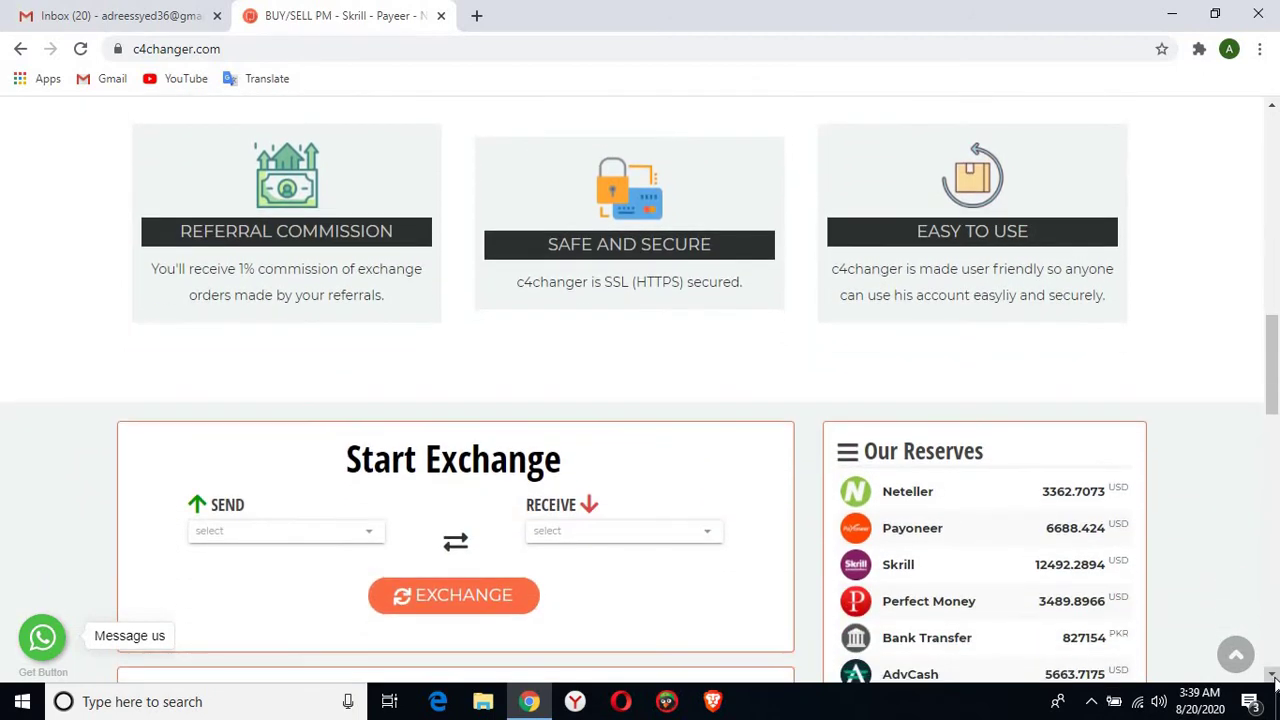
left_click(1274, 676)
scroll(1274, 676, "down", 2)
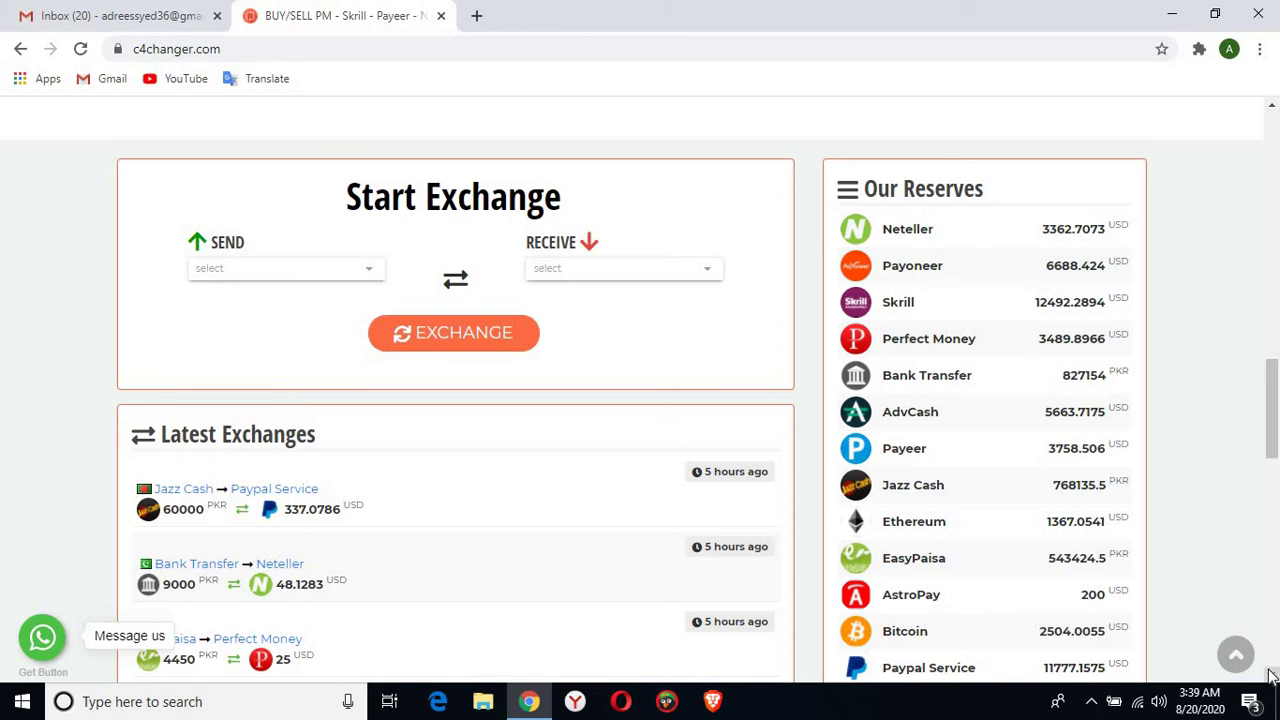
scroll(1268, 660, "down", 1)
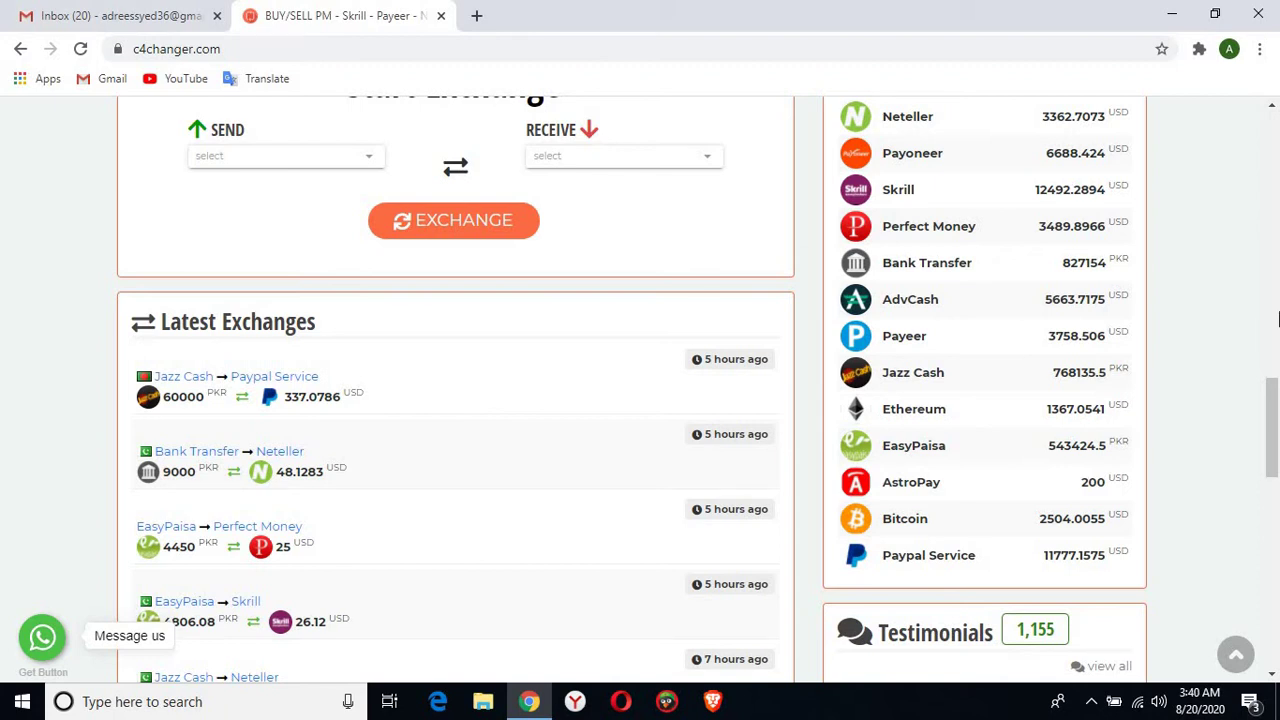
scroll(1276, 318, "up", 5)
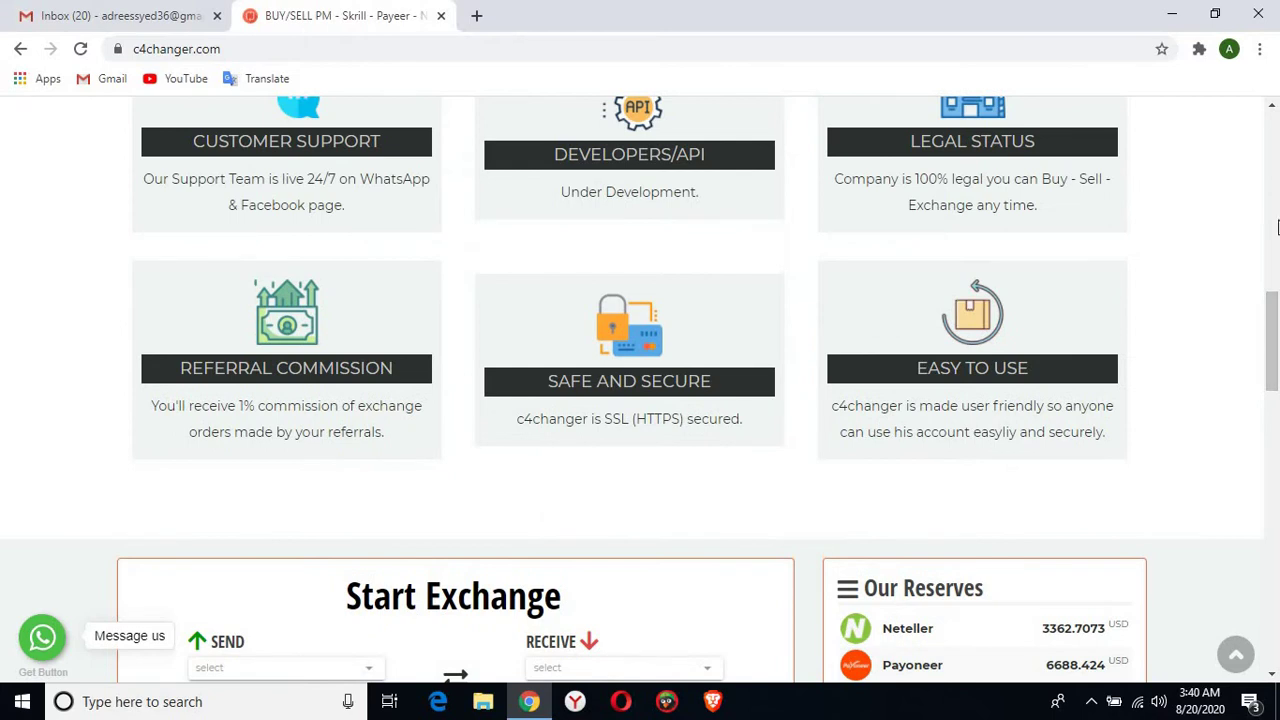
scroll(1255, 175, "up", 5)
scroll(1248, 163, "up", 4)
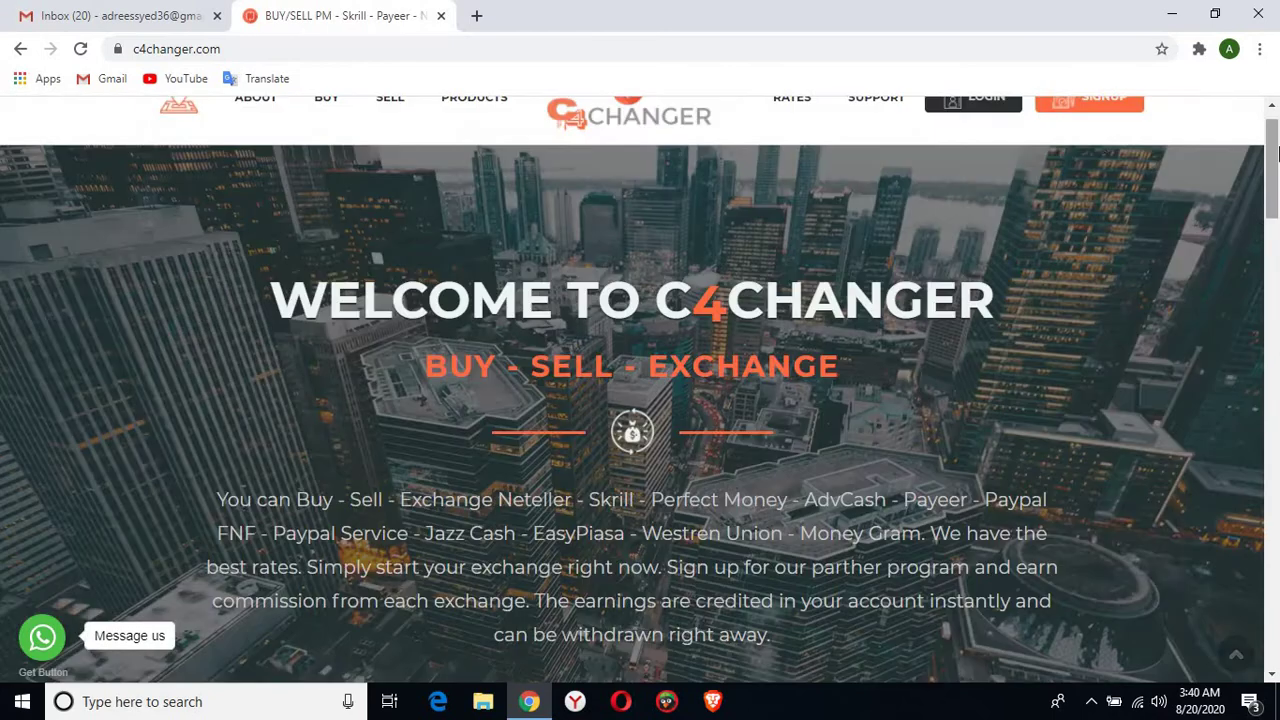
left_click(1274, 106)
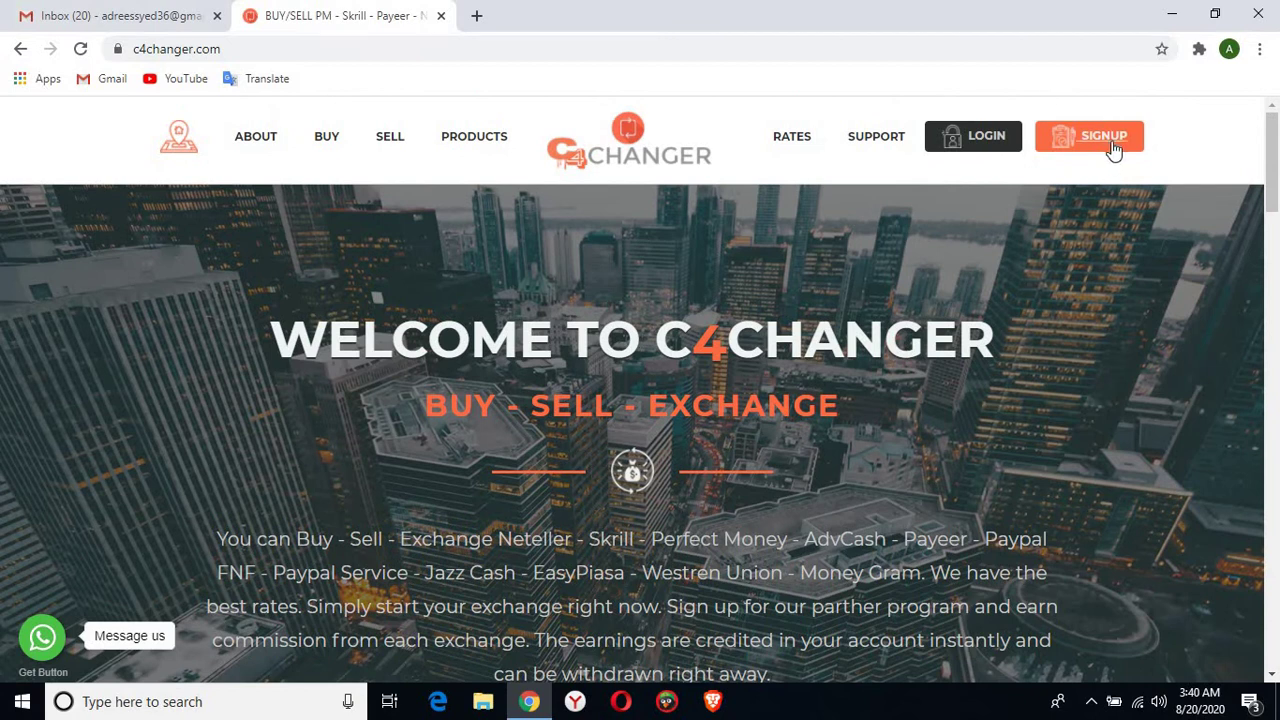
On the SIGNUP page, fill first name, last name and e-mail from saved autofill entries
left_click(1111, 146)
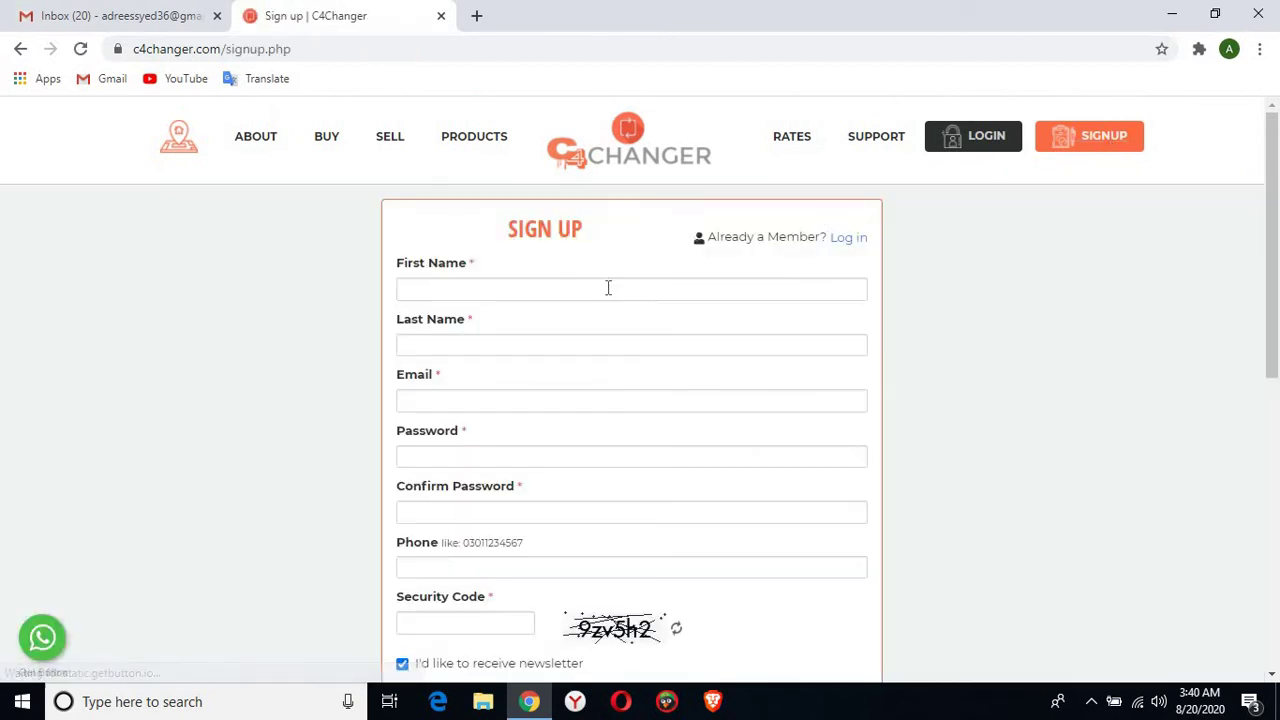
left_click(607, 287)
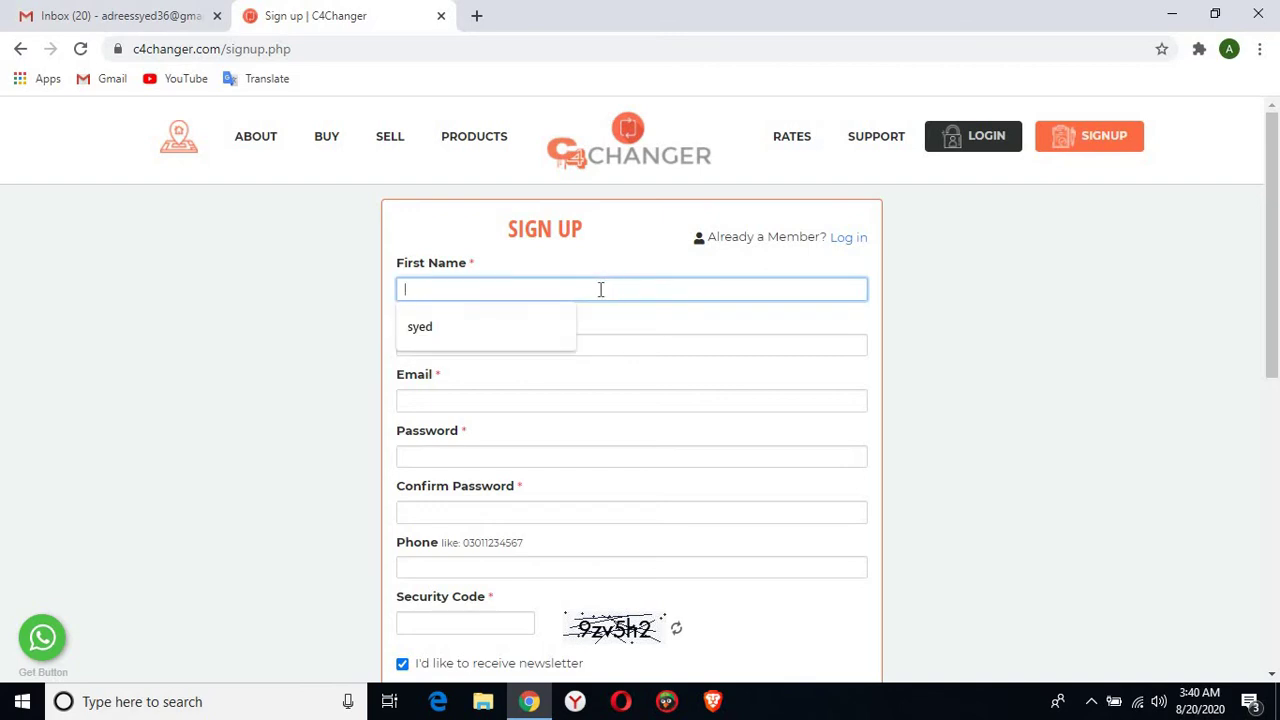
left_click(513, 334)
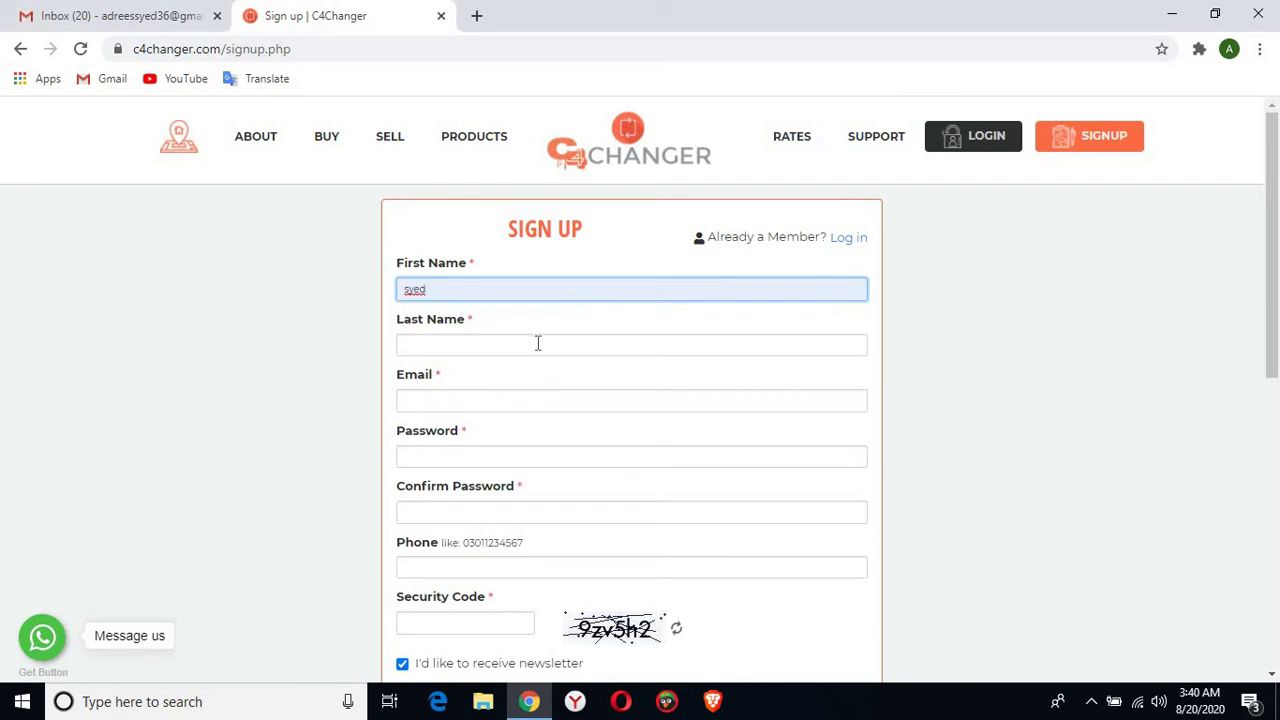
left_click(538, 342)
left_click(415, 387)
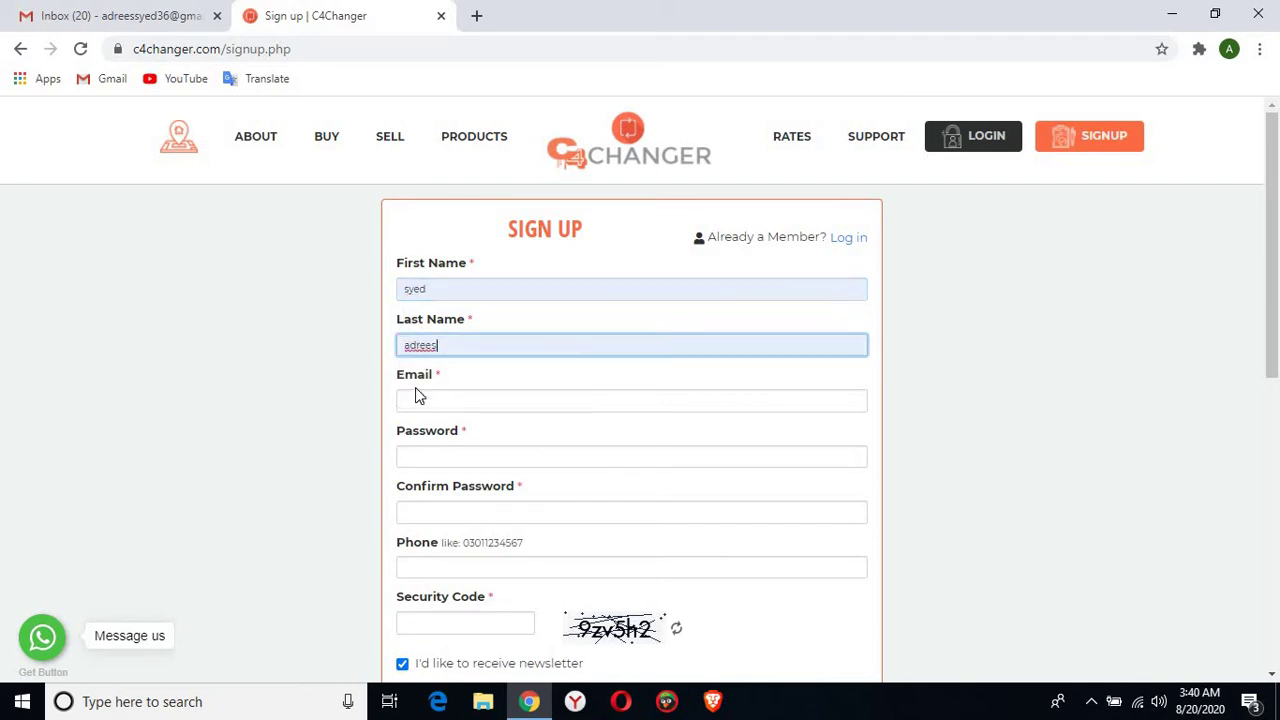
left_click(481, 399)
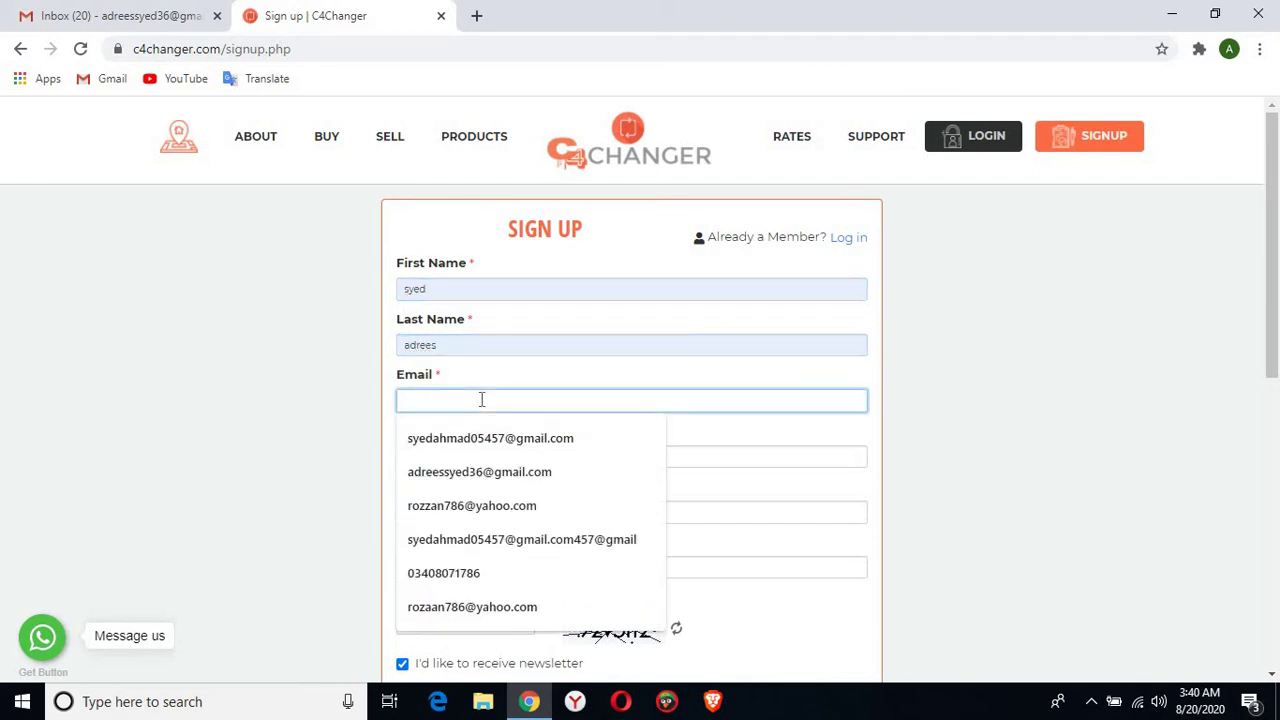
type("s")
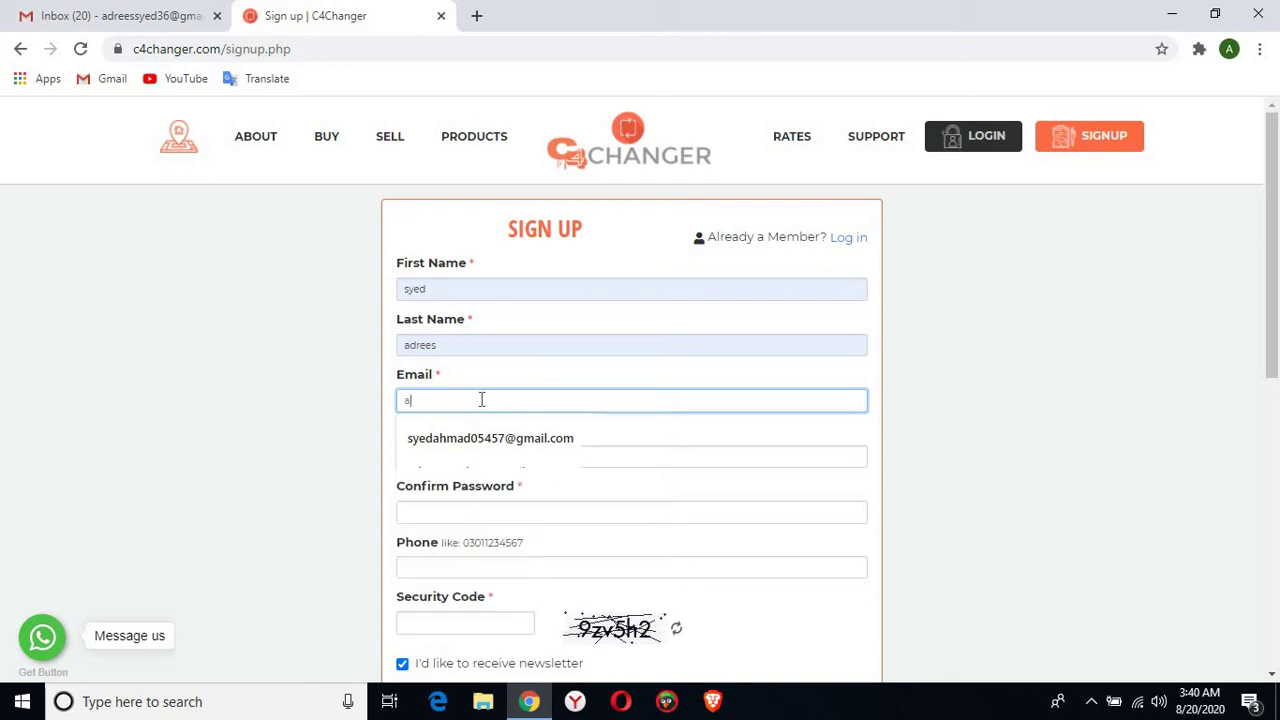
key("BackSpace")
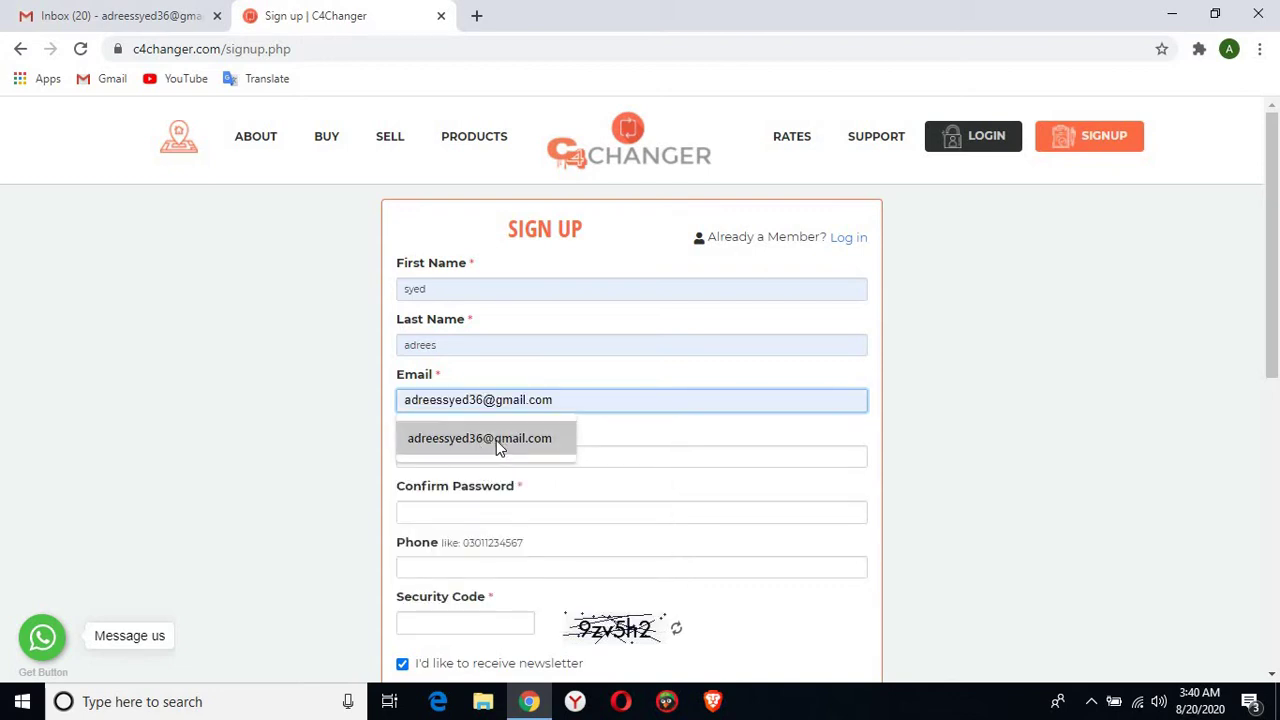
left_click(496, 440)
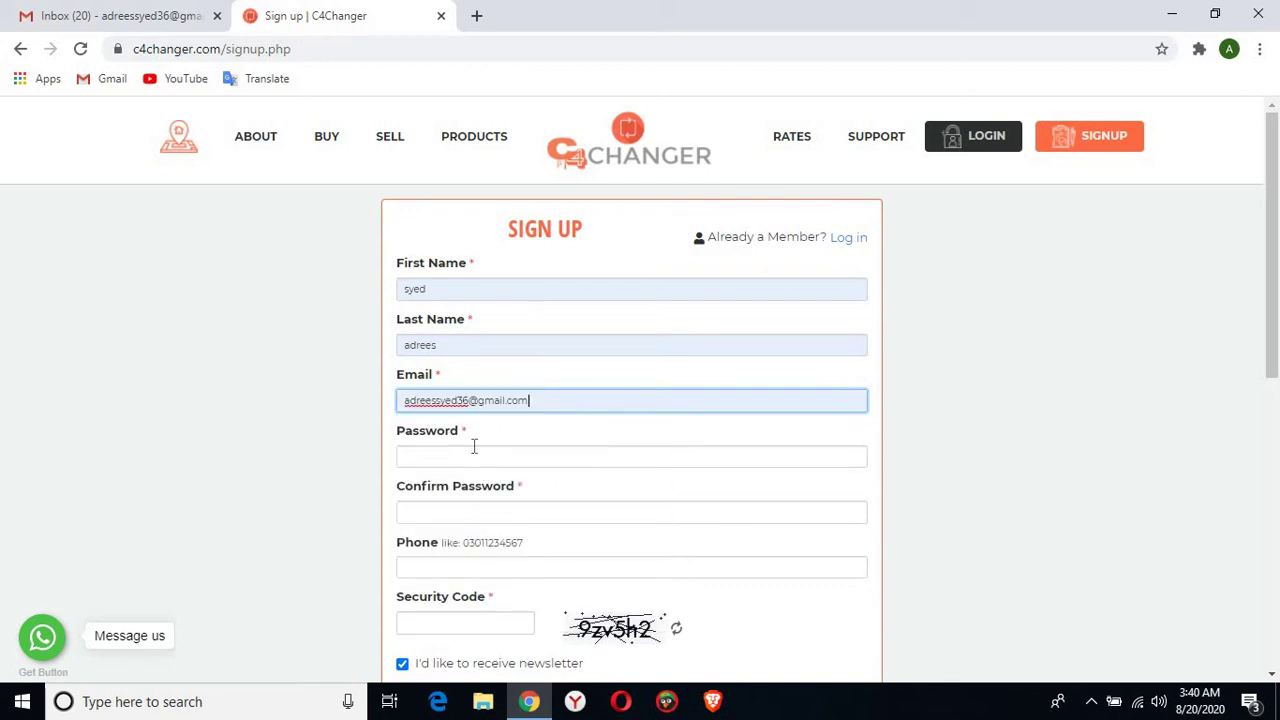
Go through the password and confirm password fields, then switch to the Gmail inbox
left_click(473, 454)
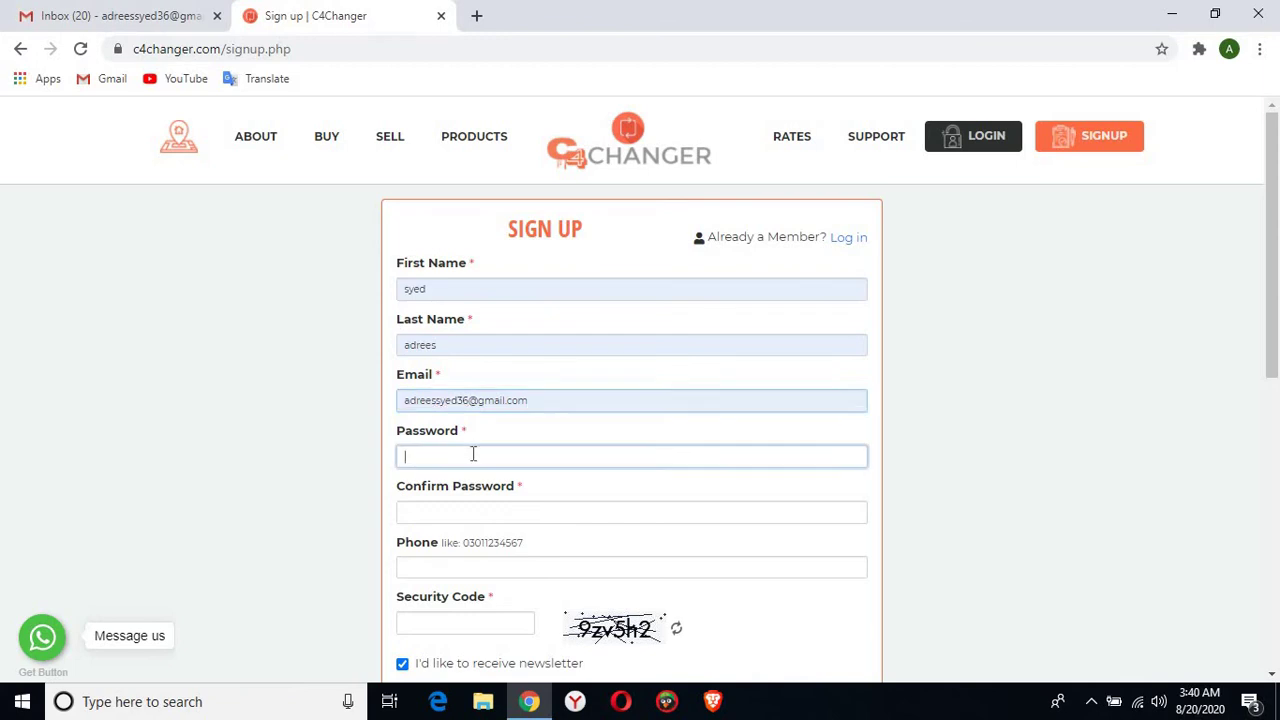
left_click(463, 511)
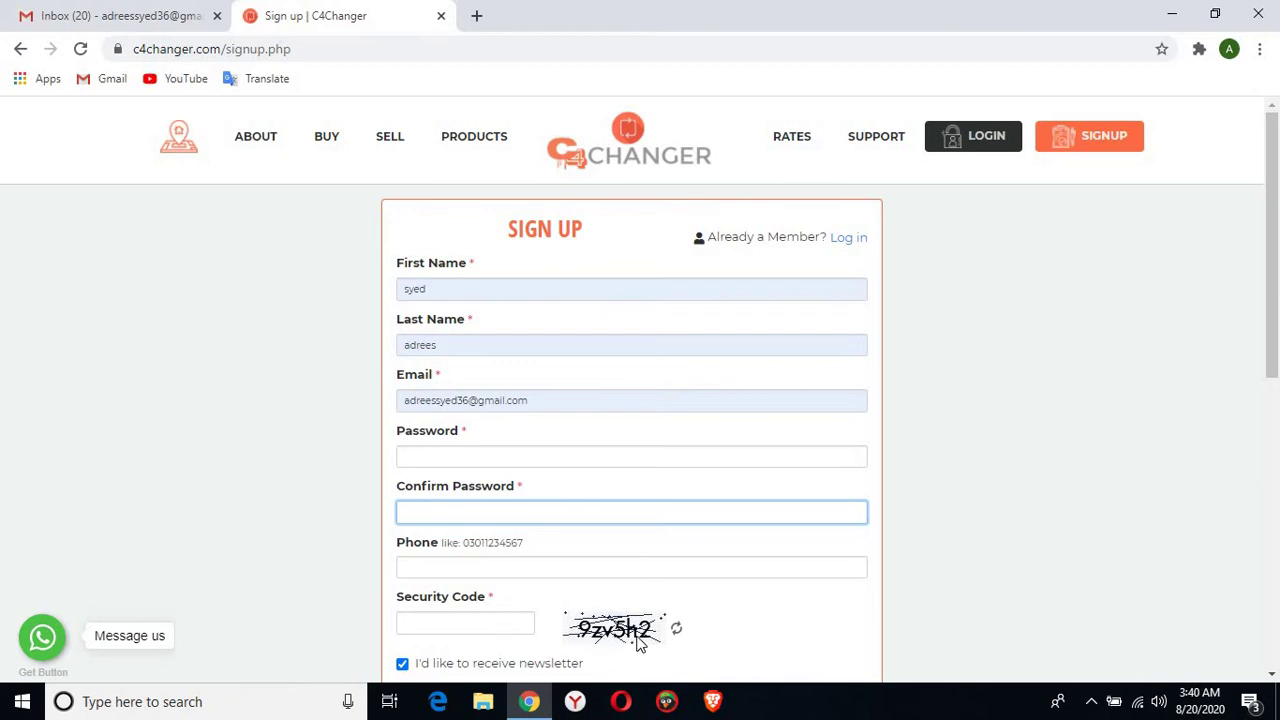
scroll(1272, 676, "down", 2)
left_click(1272, 676)
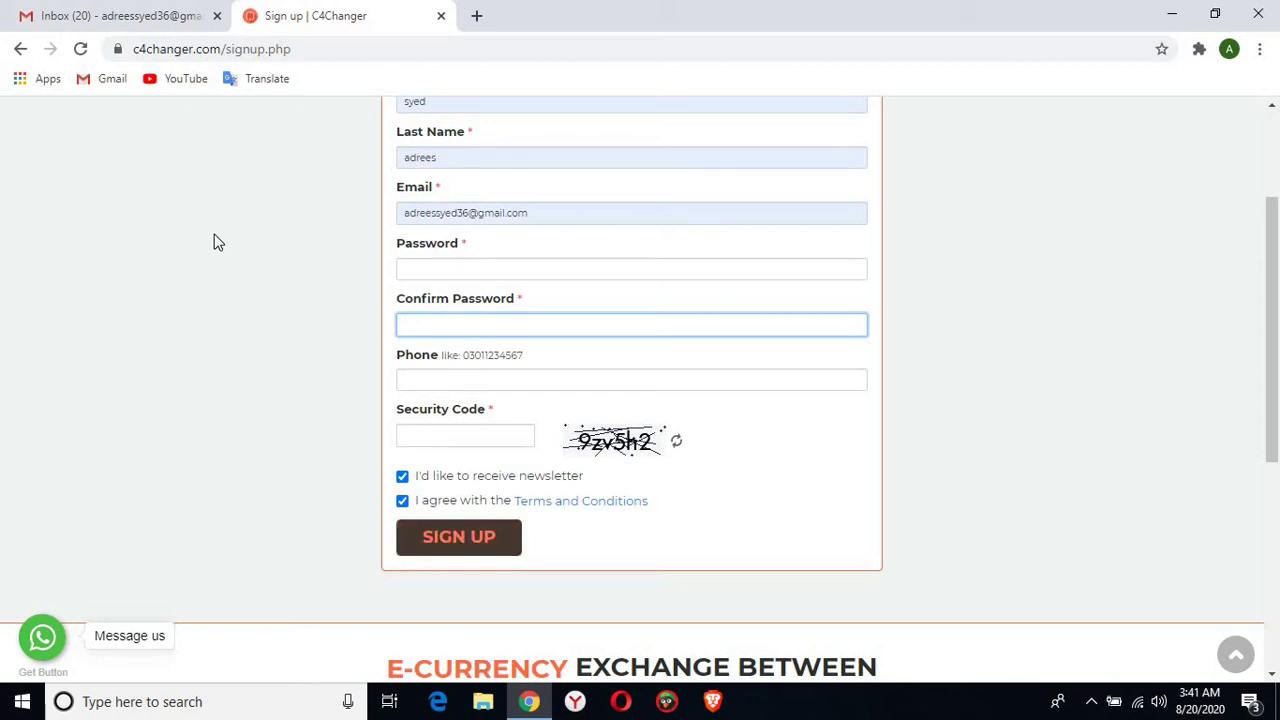
left_click(103, 18)
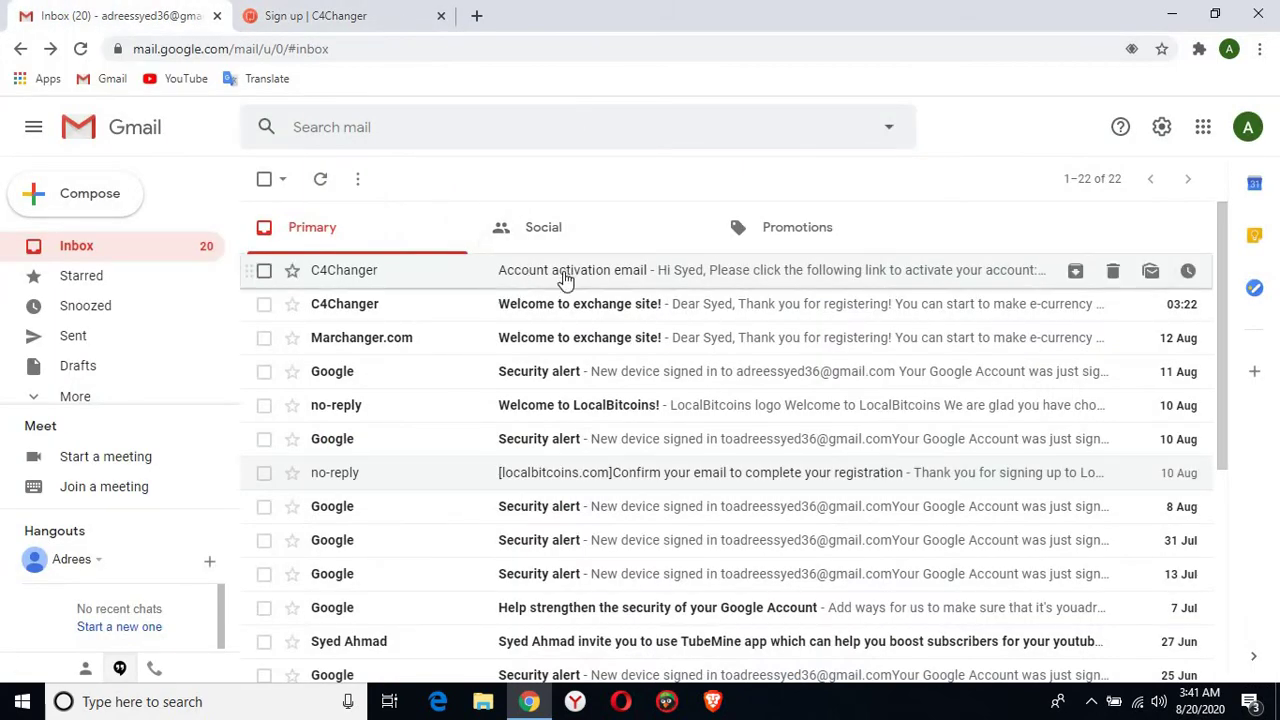
Open the Account activation email and visit its activation link, then close that page and return to sign-up
left_click(565, 280)
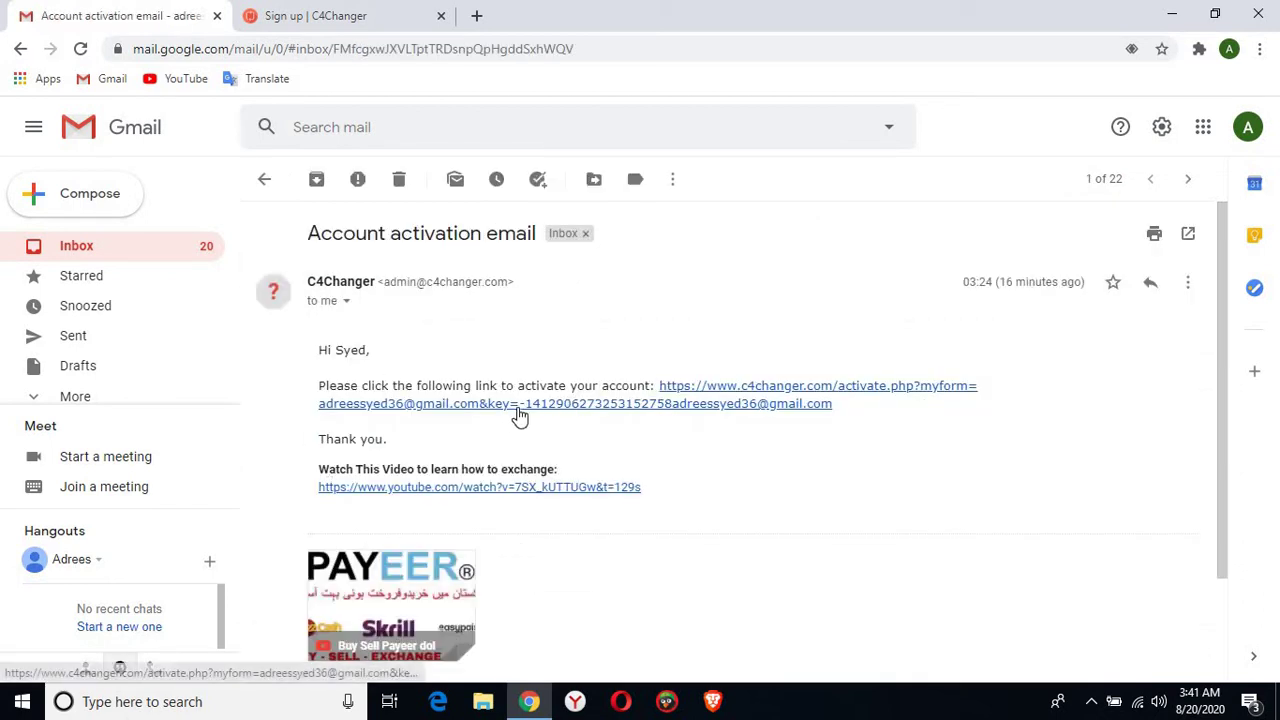
left_click(617, 405)
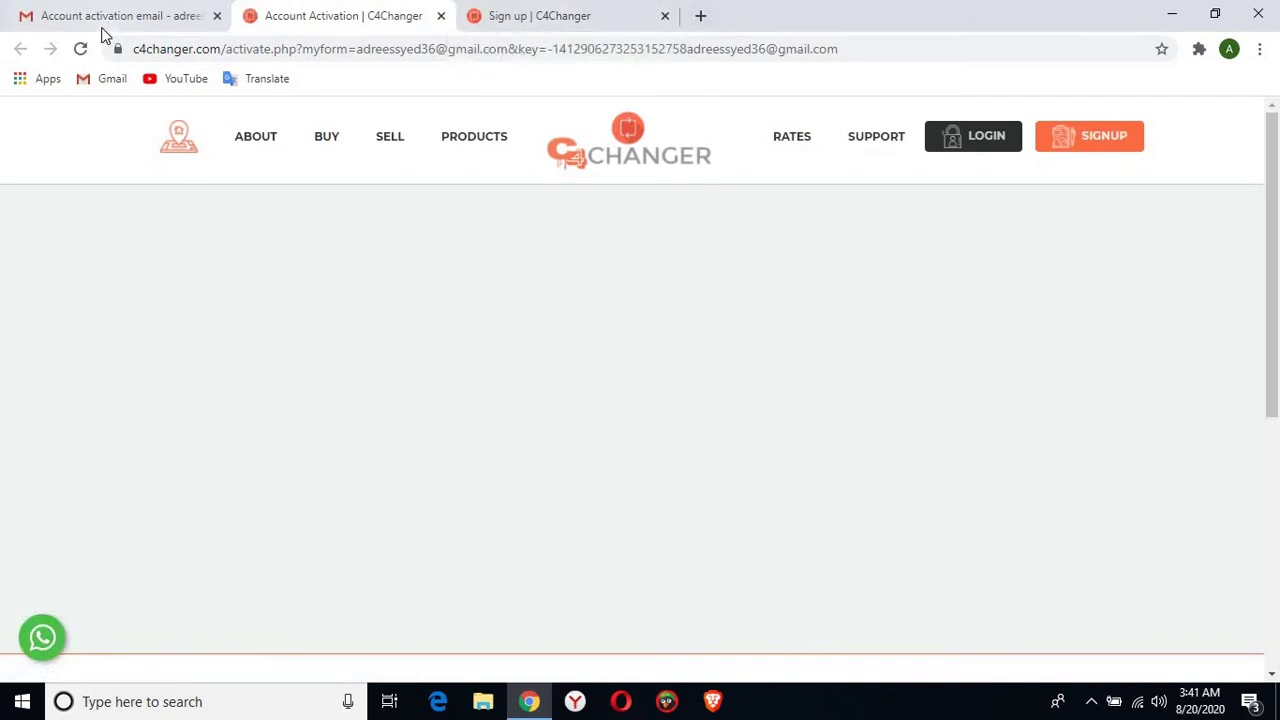
left_click(85, 48)
left_click(440, 16)
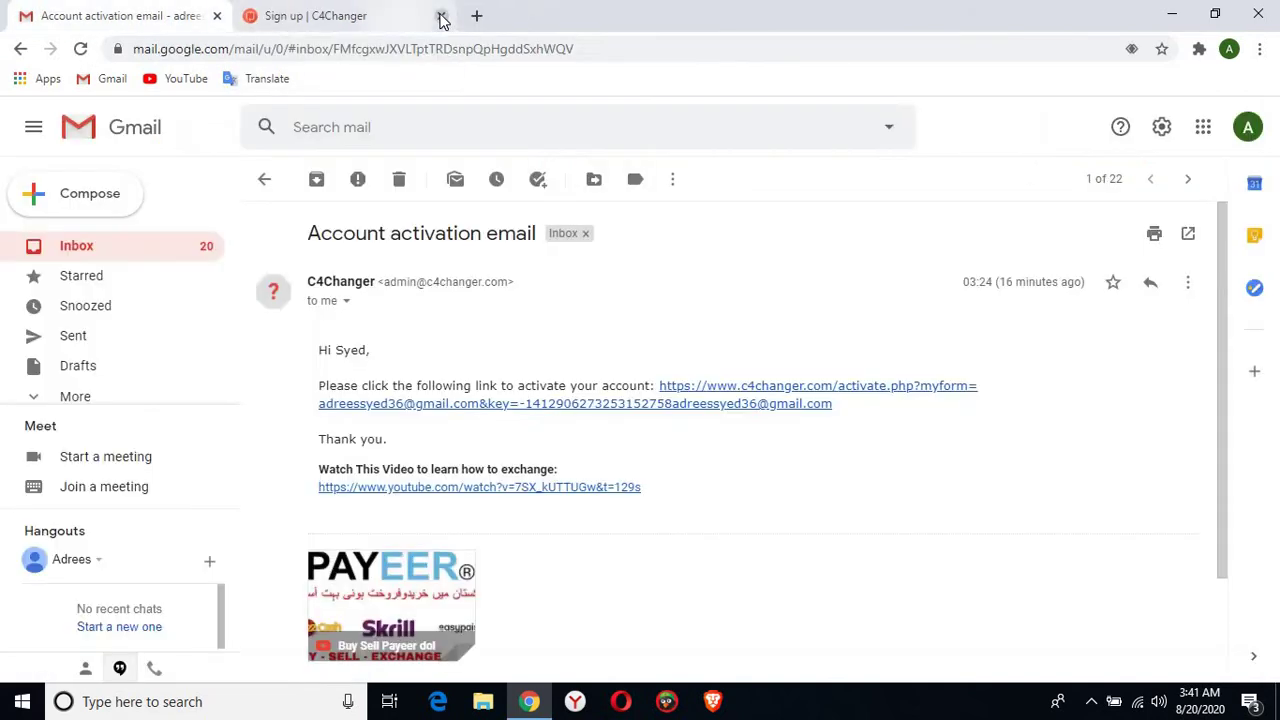
left_click(357, 10)
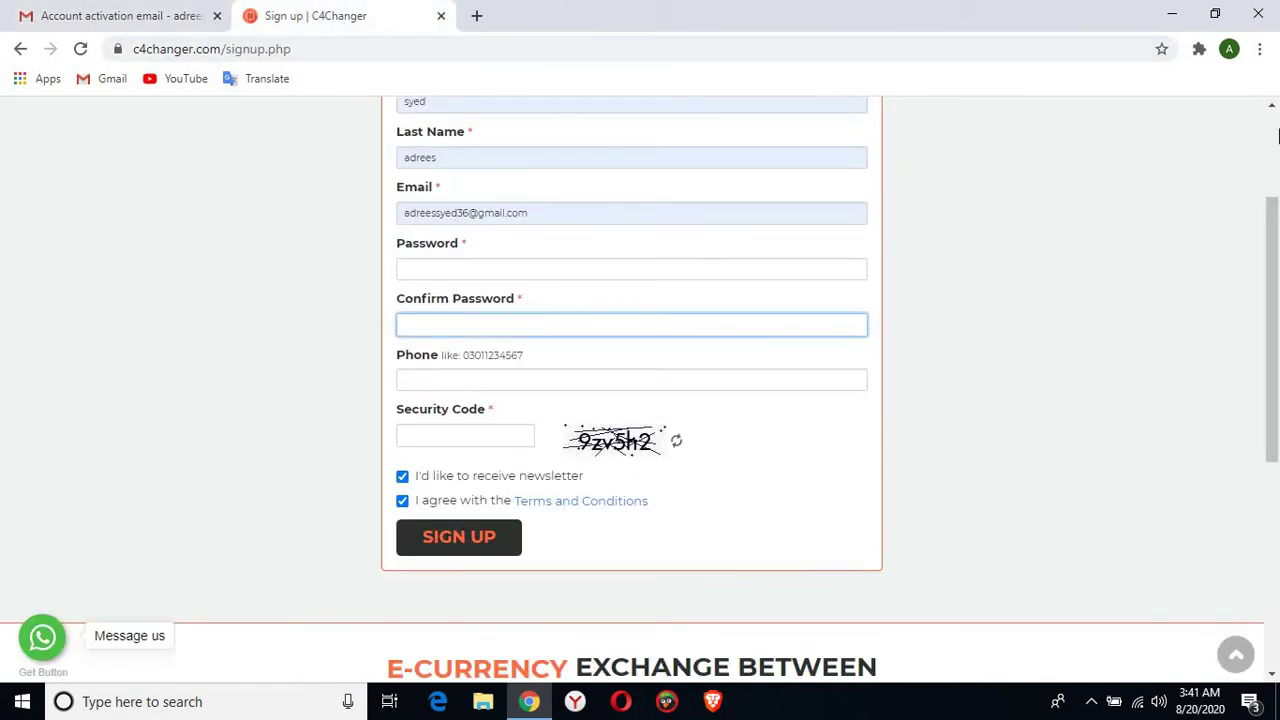
Go to LOGIN and submit the account e-mail and password, getting 'Invalid email or password'
left_click(1277, 135)
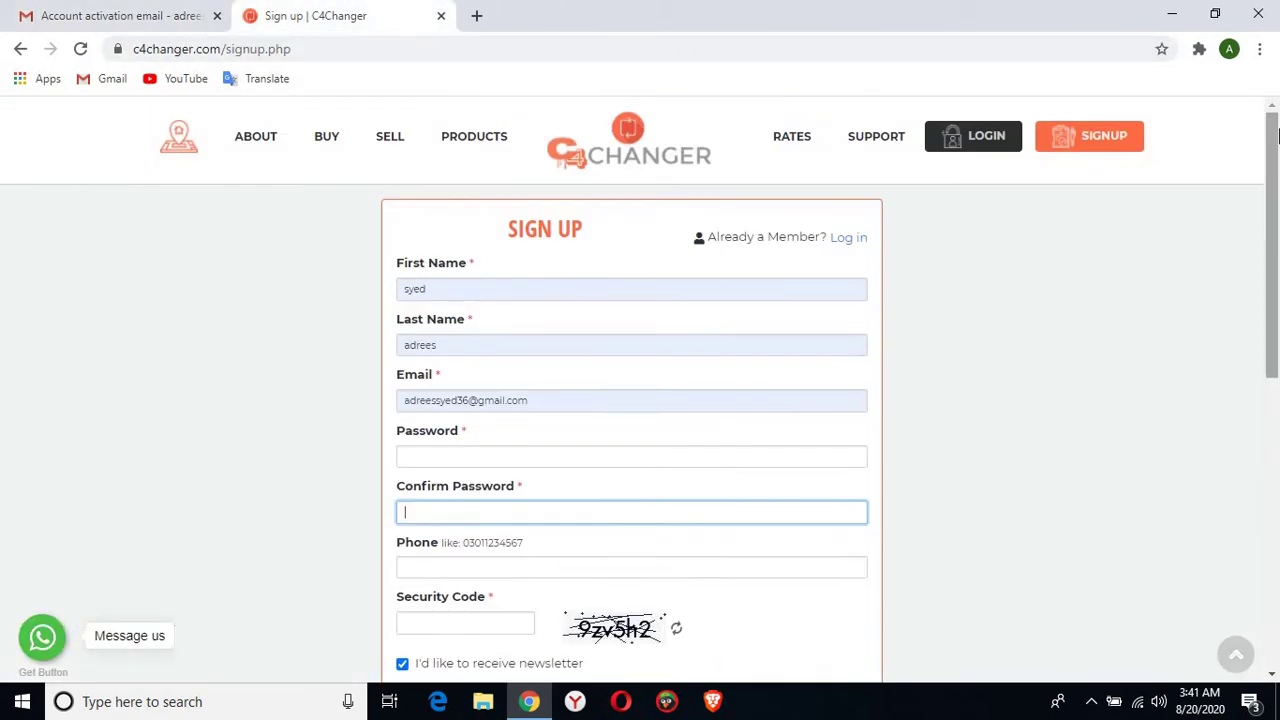
left_click(968, 150)
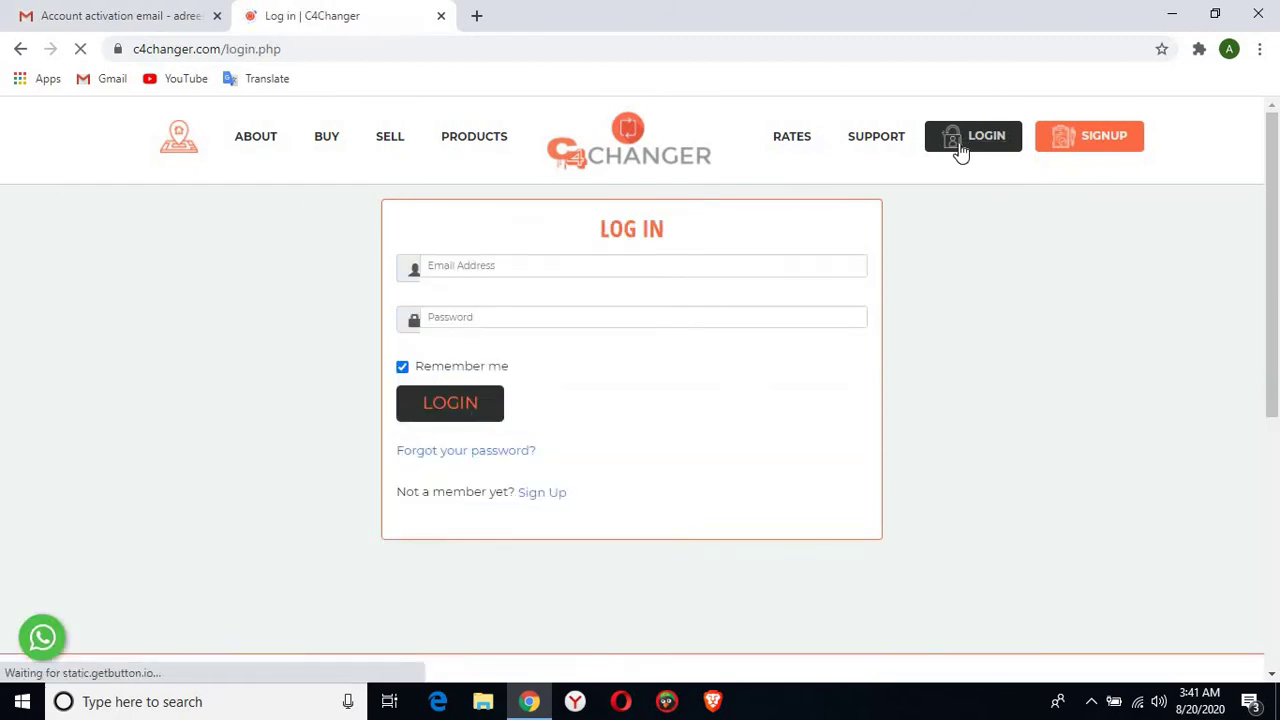
left_click(588, 265)
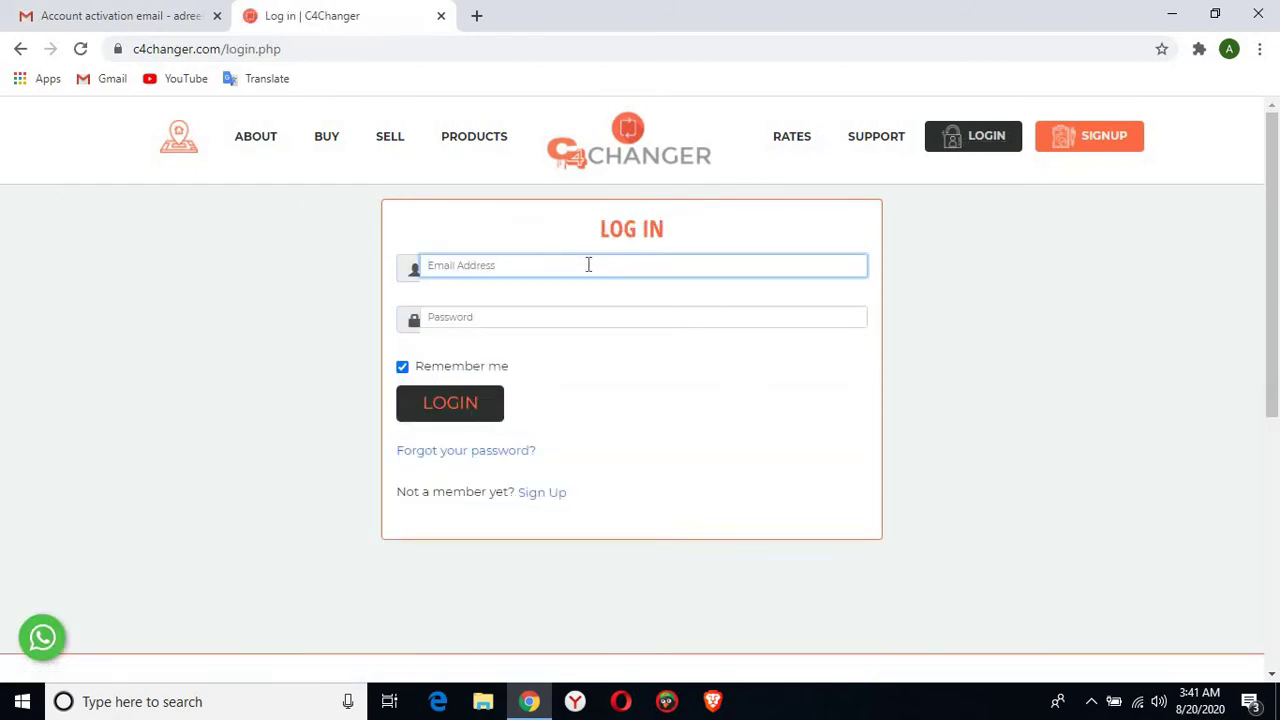
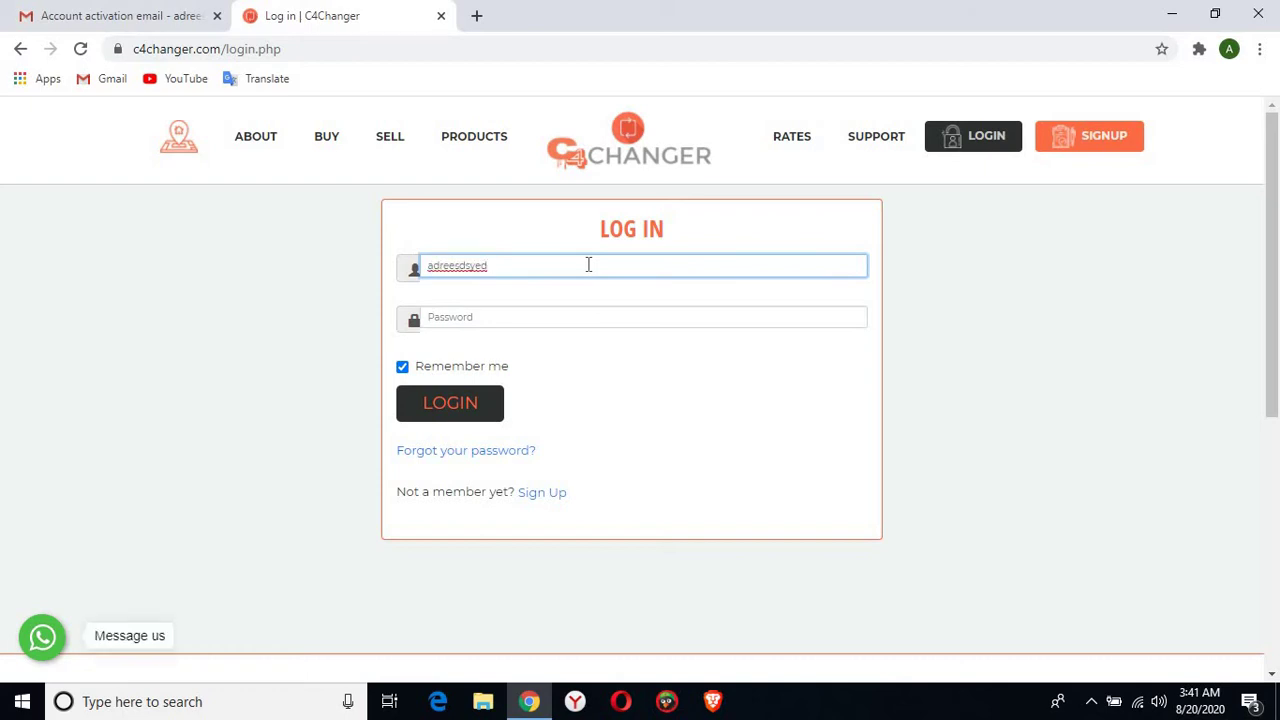
left_click(534, 316)
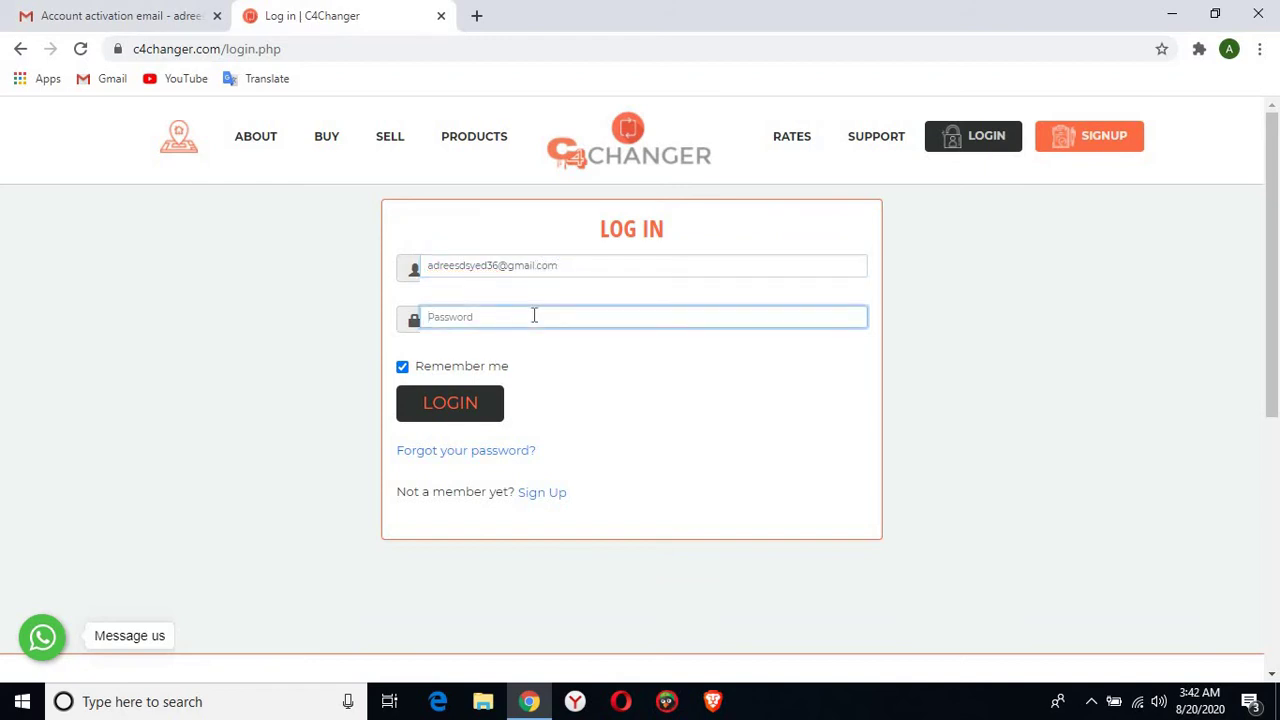
type("••••••••••")
left_click(437, 408)
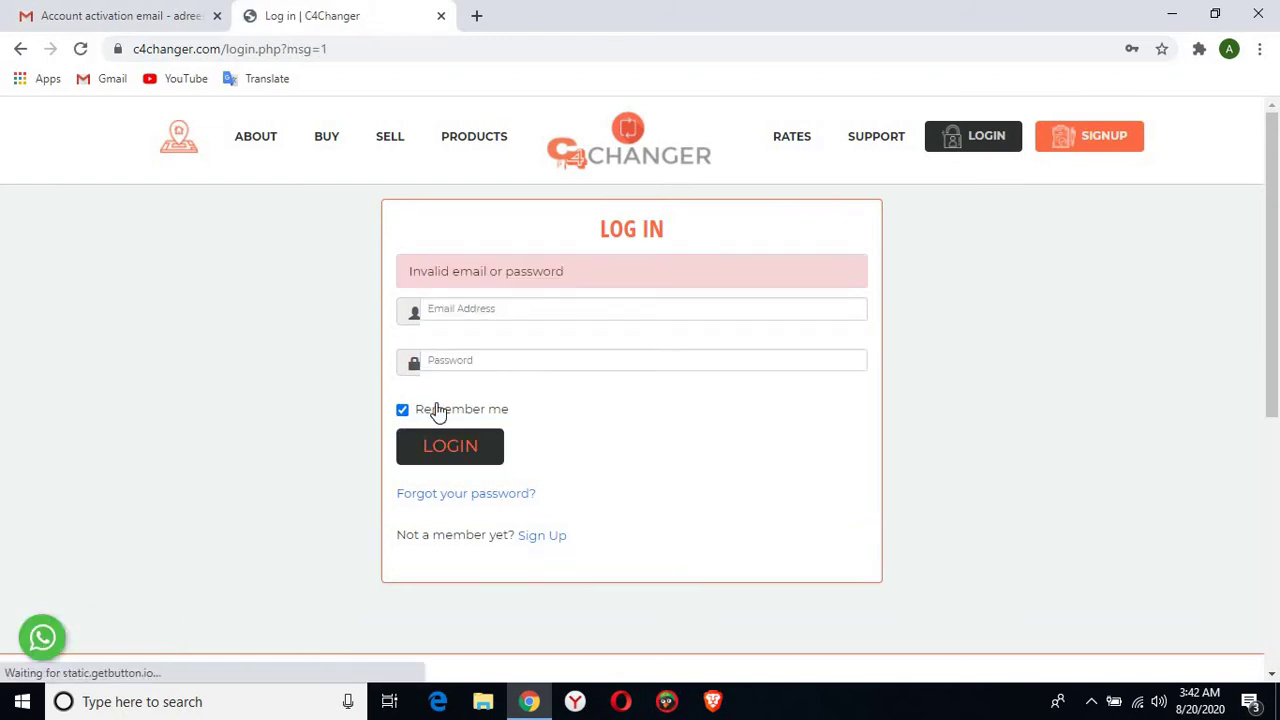
Retry login twice using the saved e-mail suggestion and a retyped password
left_click(524, 308)
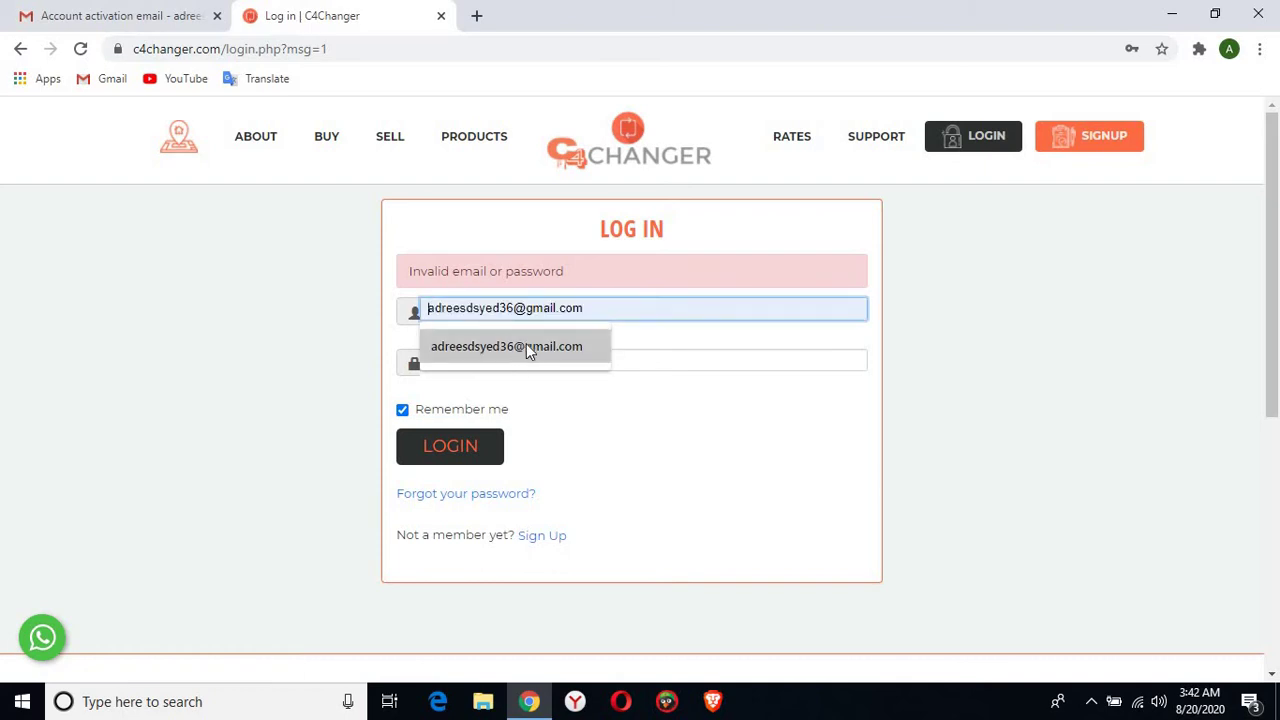
left_click(526, 346)
left_click(503, 360)
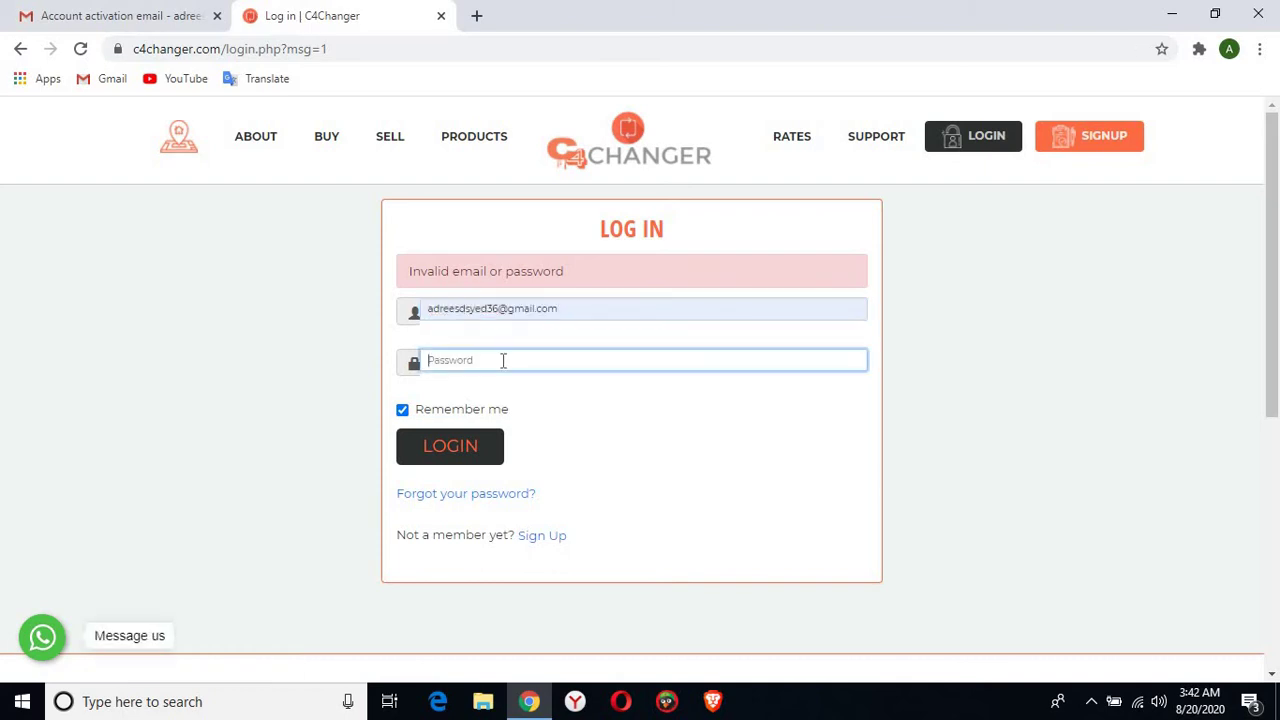
type("*******")
left_click(477, 451)
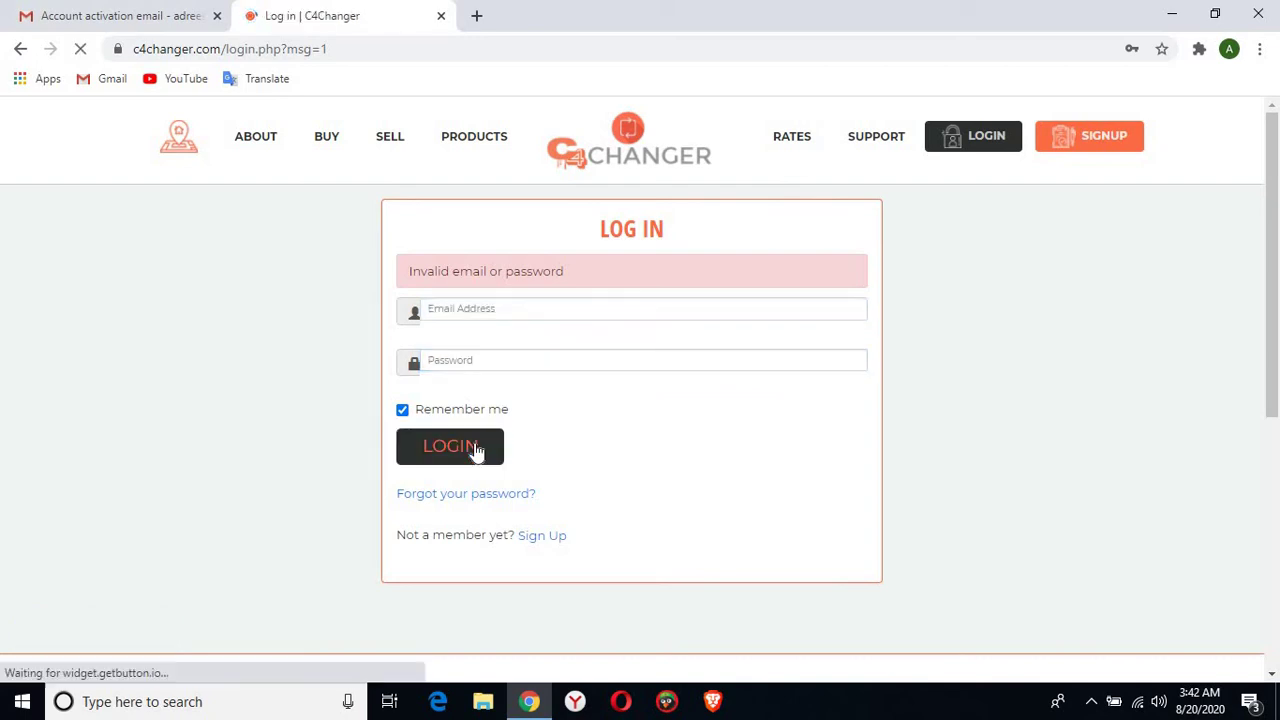
left_click(549, 308)
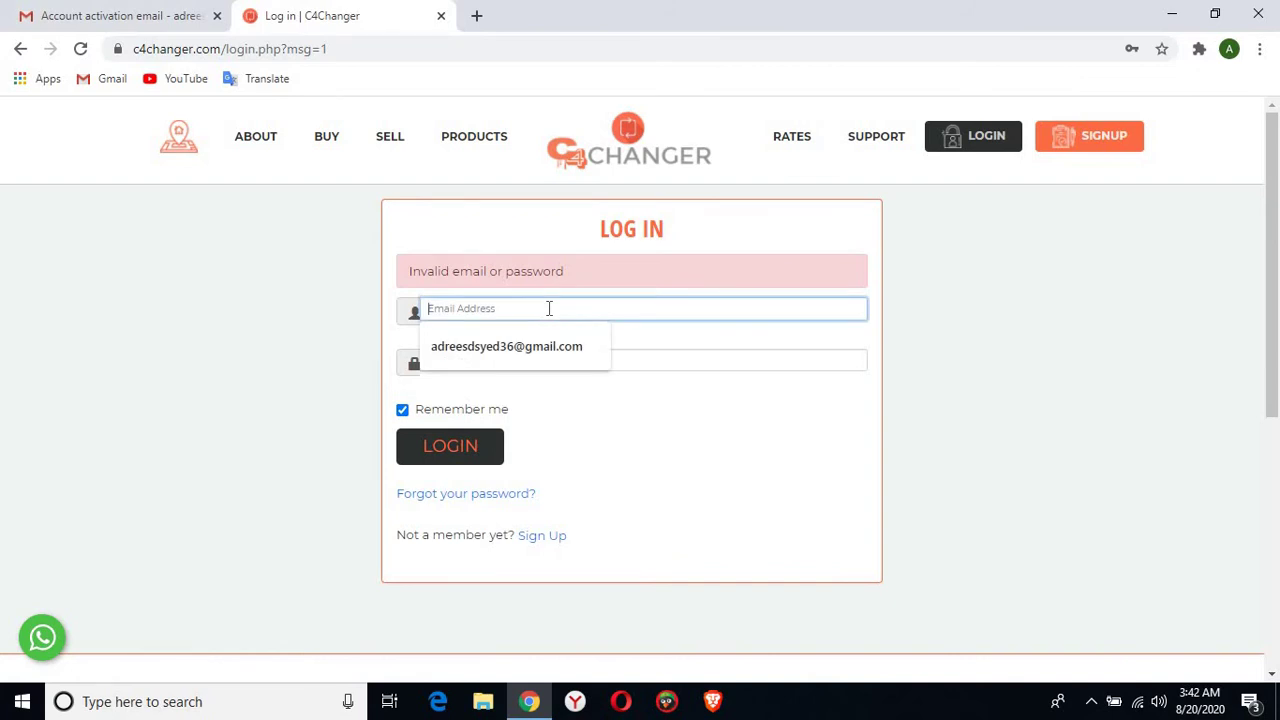
left_click(530, 347)
left_click(515, 360)
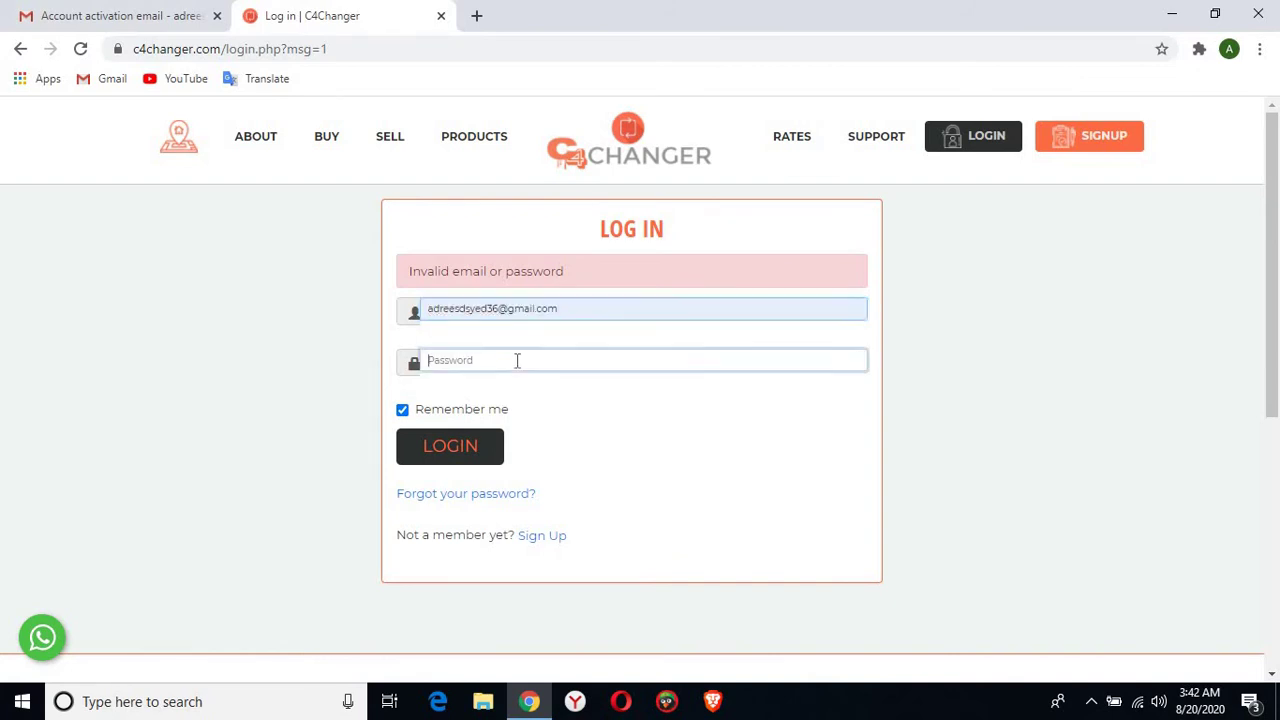
type("••••••")
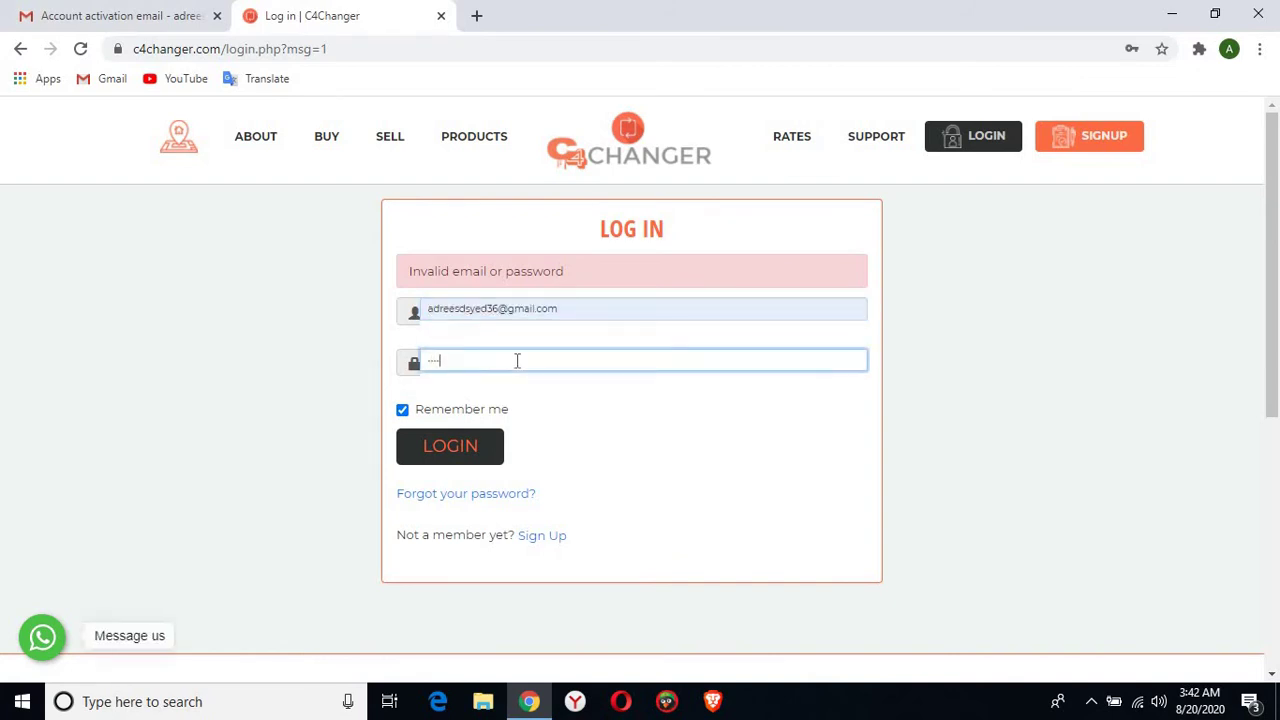
type("••")
left_click(479, 451)
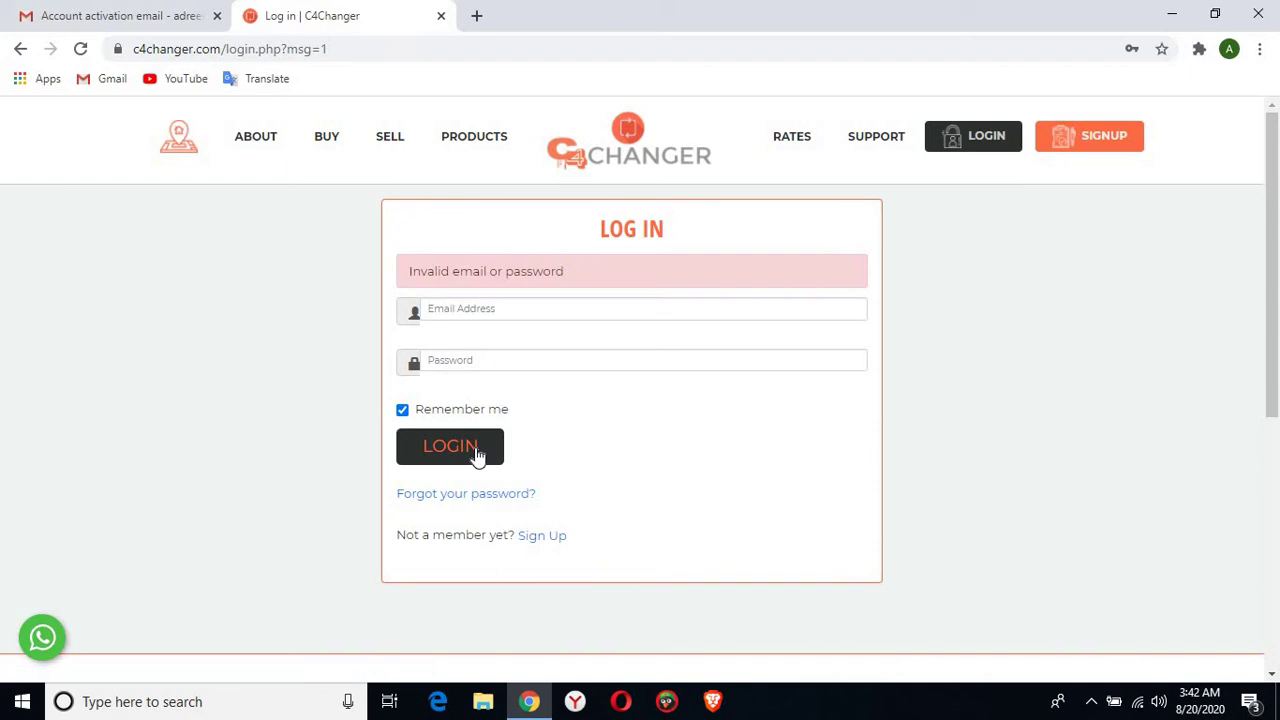
Paste the e-mail, remove the extra 'd', retype the password and log in
left_click(460, 312)
key("ctrl+v")
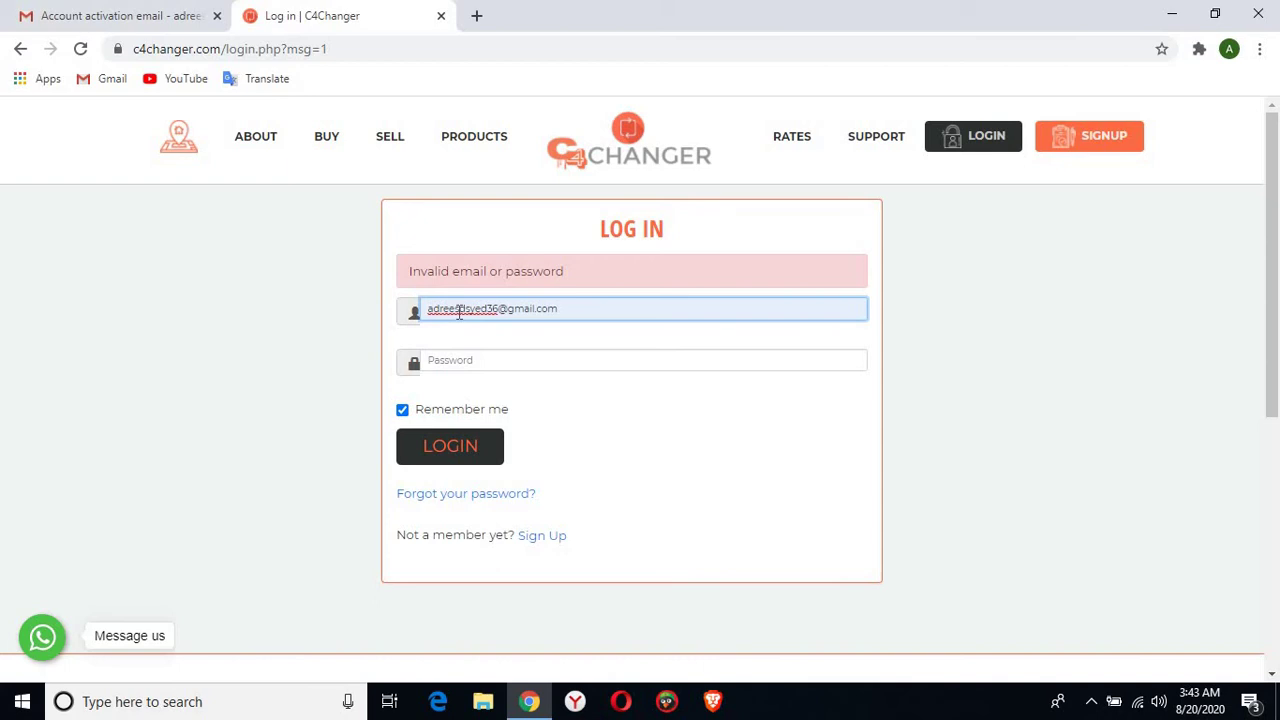
left_click(459, 312)
key("BackSpace")
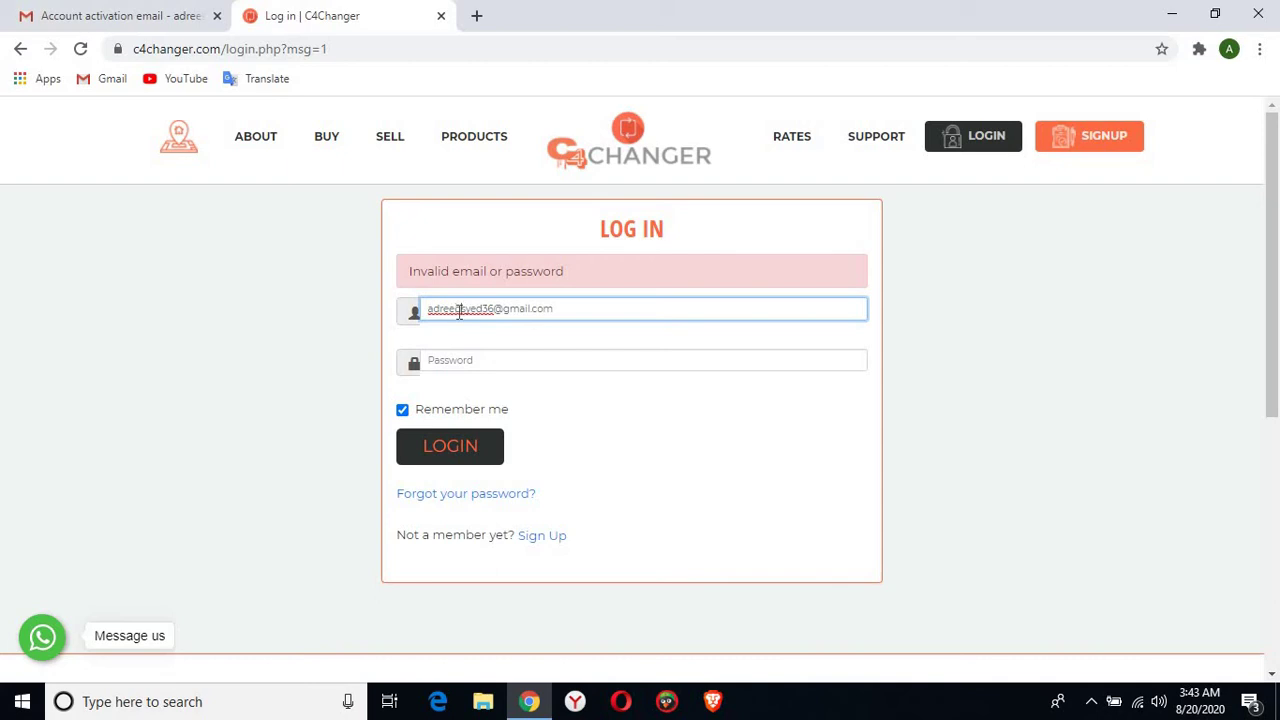
key("Delete")
type("s")
left_click(501, 364)
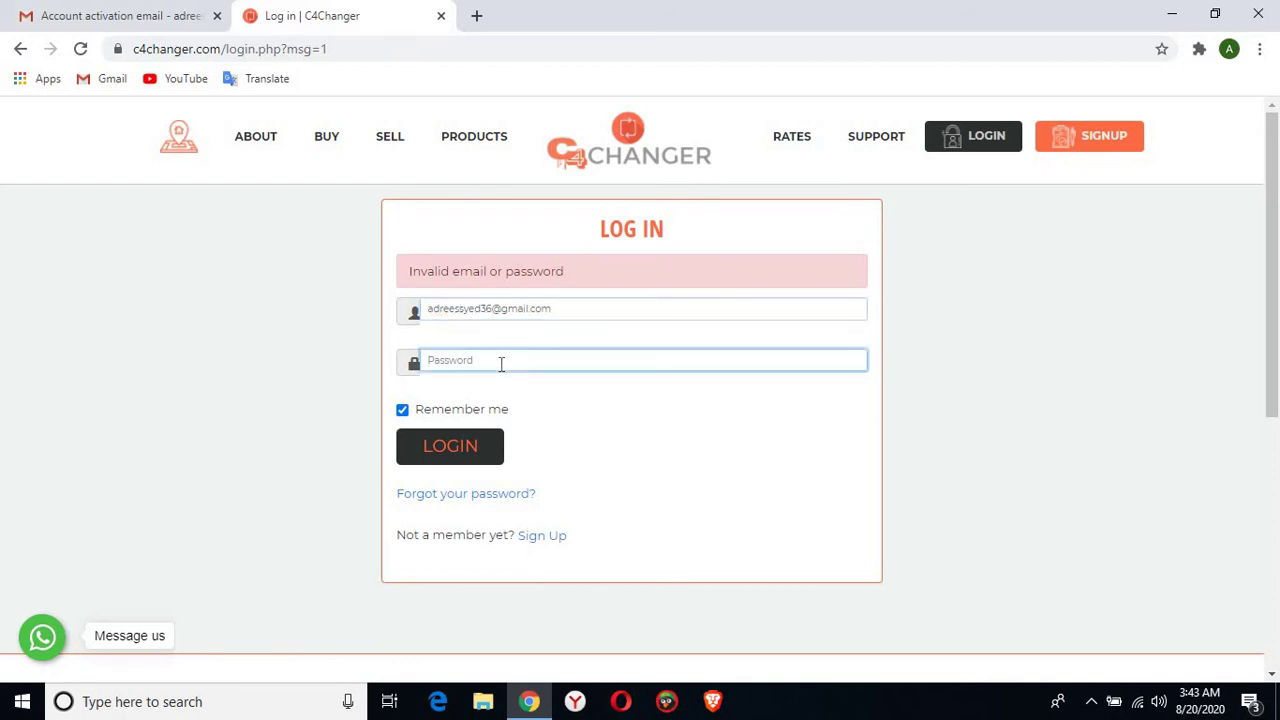
type("**********")
left_click(470, 446)
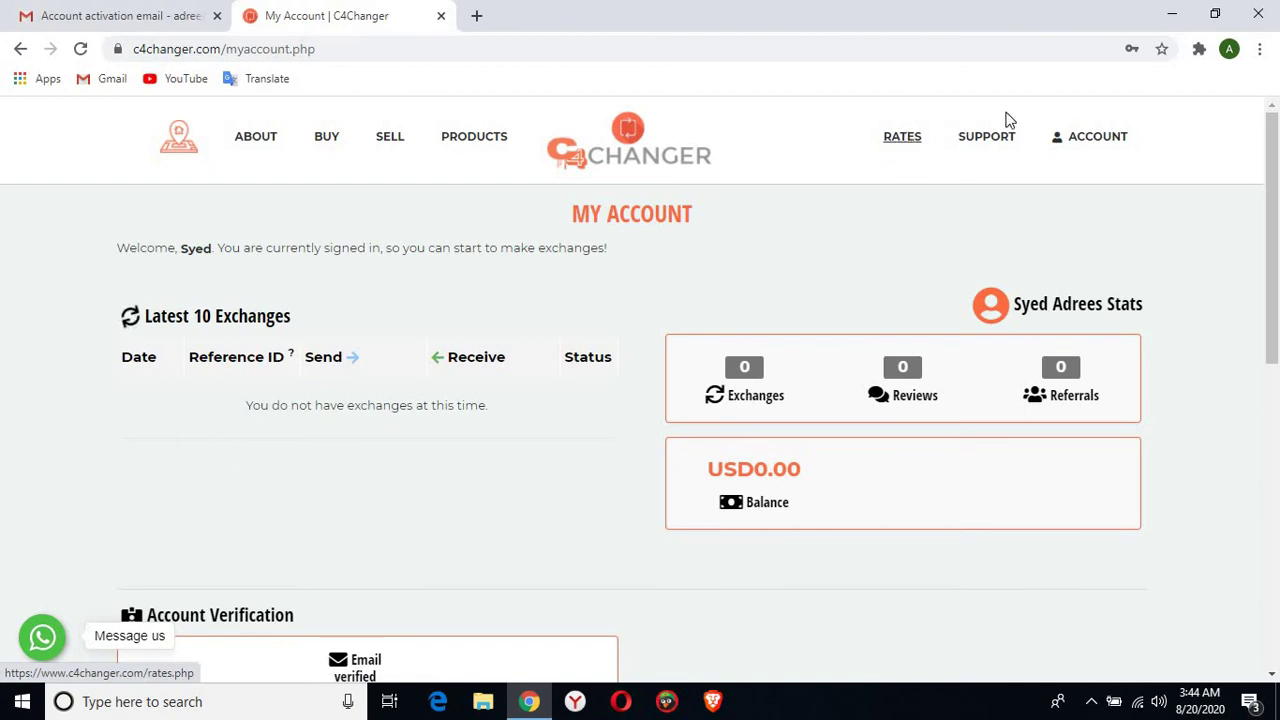
Open the ACCOUNT menu in the top navigation
left_click(1097, 140)
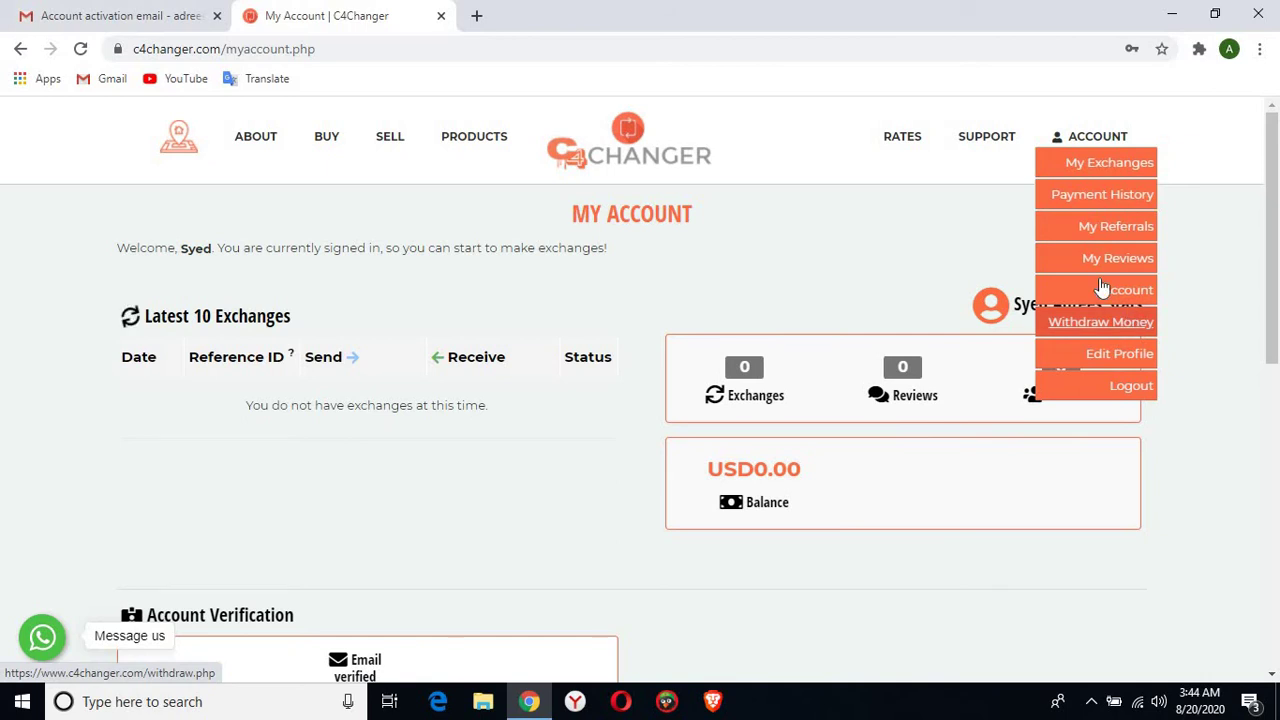
Choose My Referrals from the ACCOUNT menu to view the referral link
left_click(1127, 226)
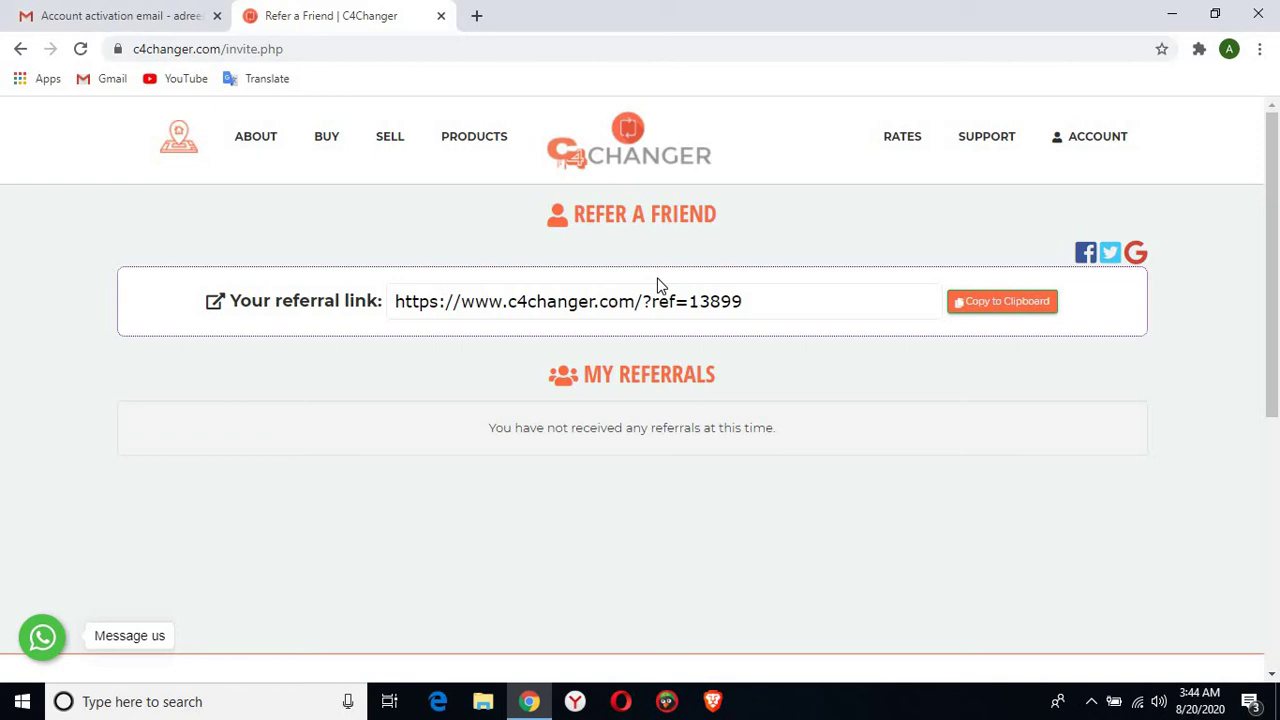
mouse_move(1080, 135)
mouse_move(337, 134)
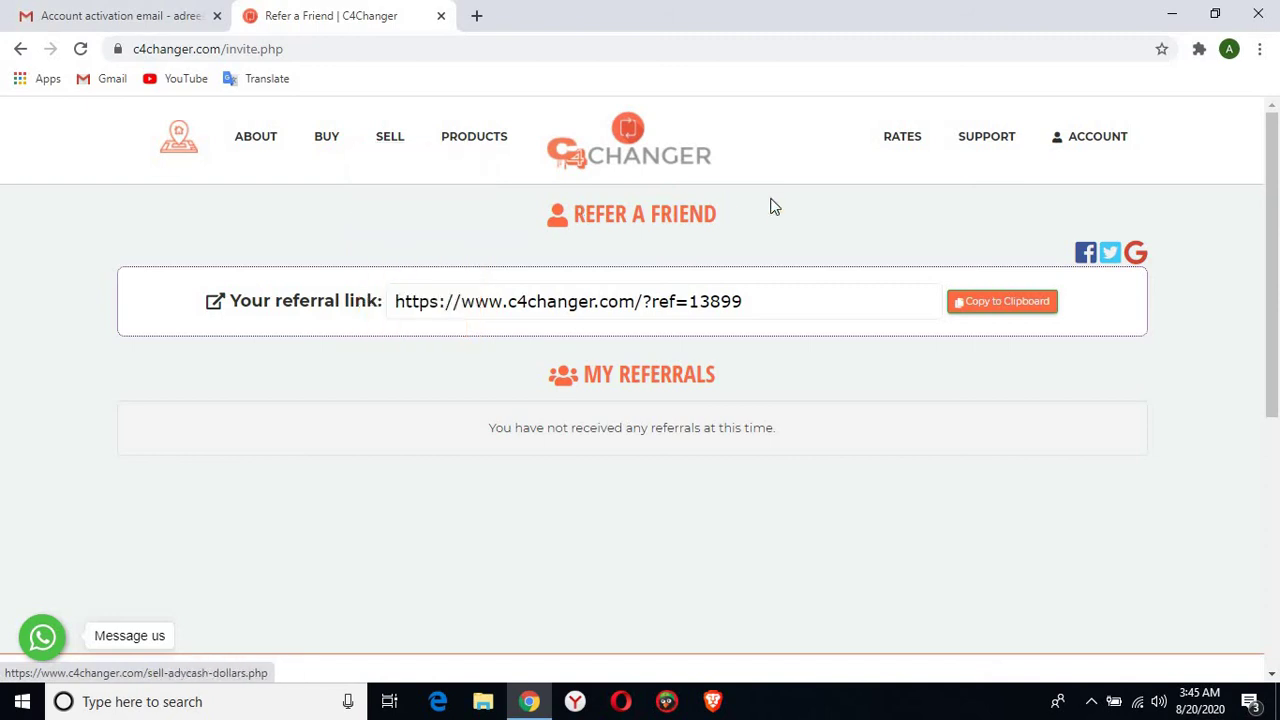
Open the RATES page and scroll down the Ethereum USD exchange rate table
left_click(899, 146)
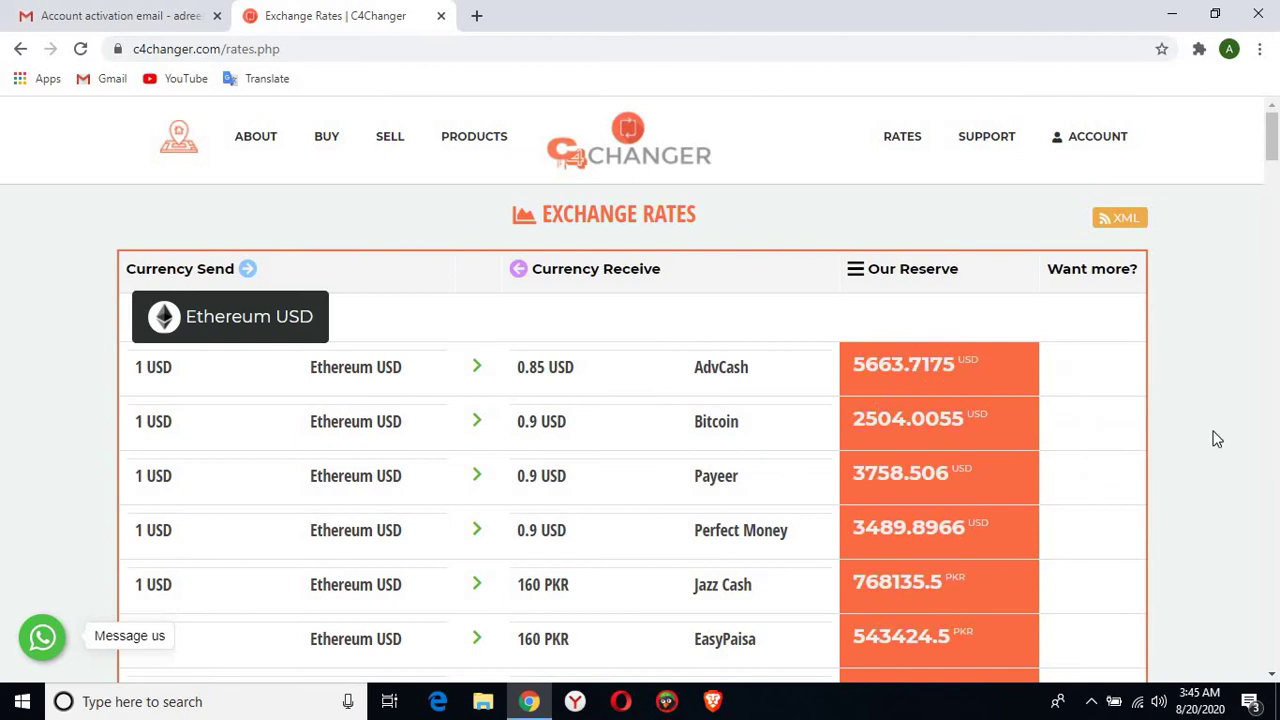
scroll(1272, 676, "down", 5)
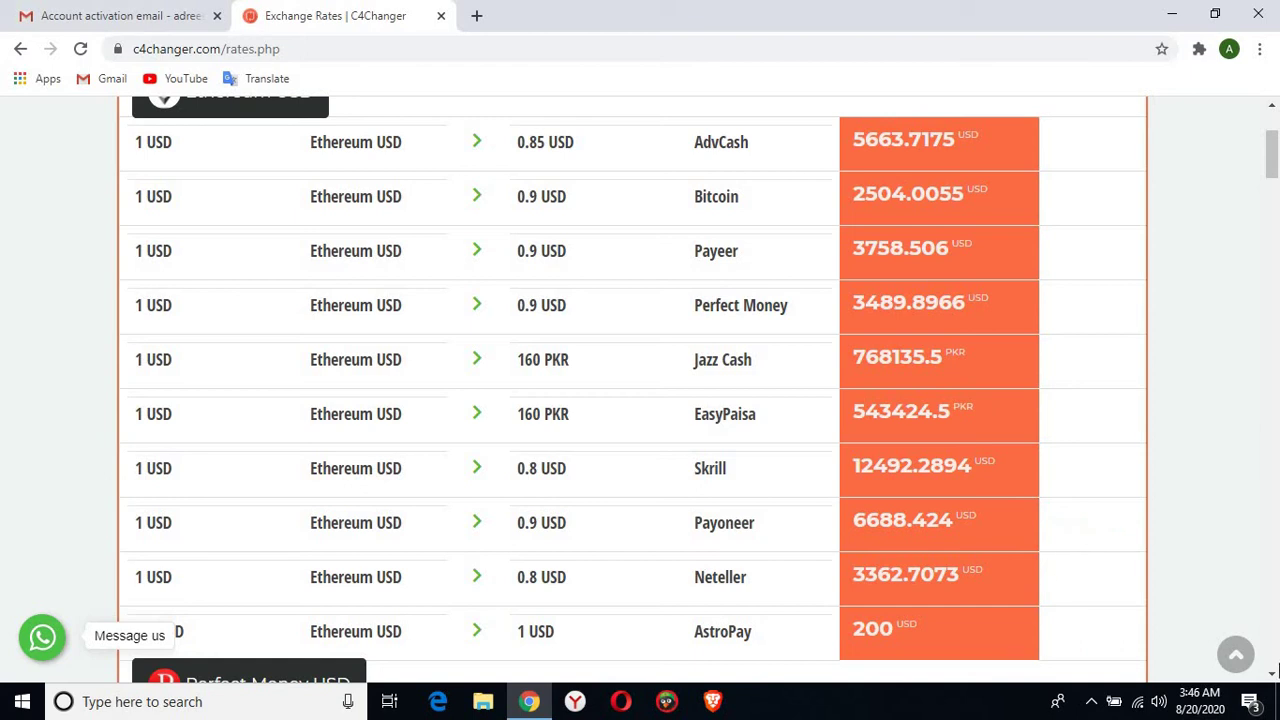
Scroll the rate tables down to the Jazz Cash PKR section showing 185 PKR = 1 USD to Bitcoin
scroll(1272, 678, "down", 3)
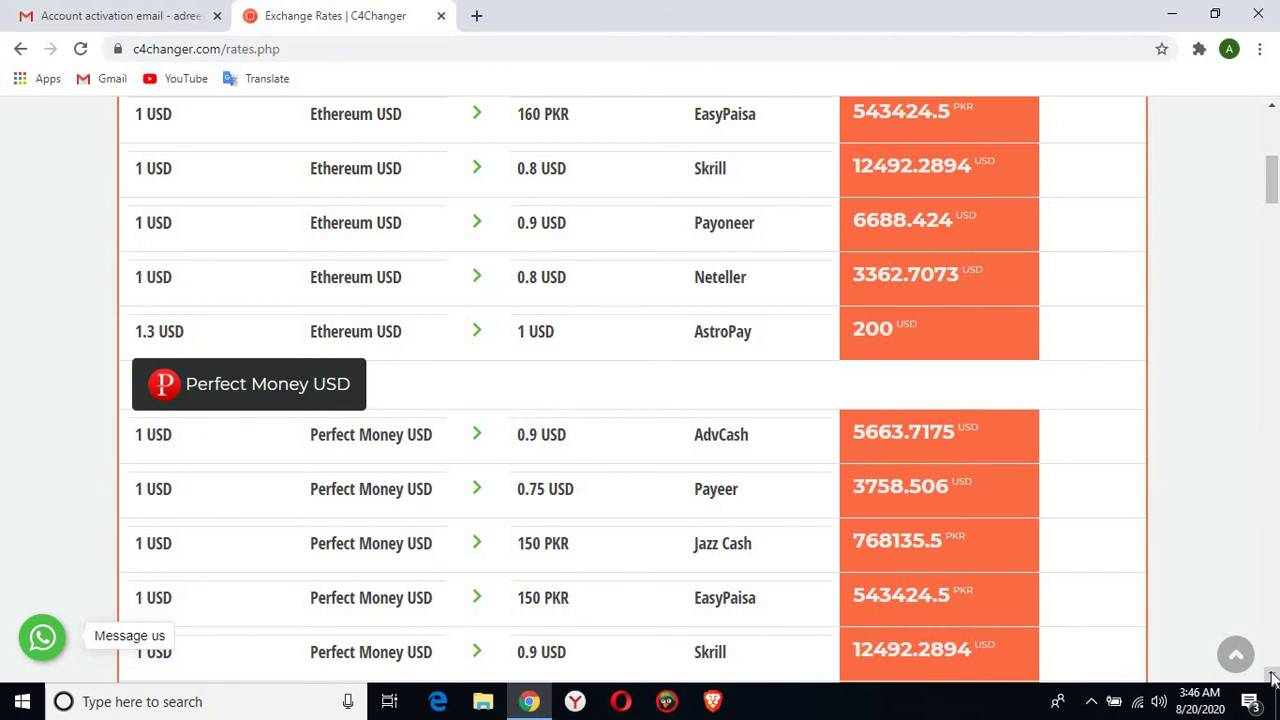
scroll(1272, 678, "down", 2)
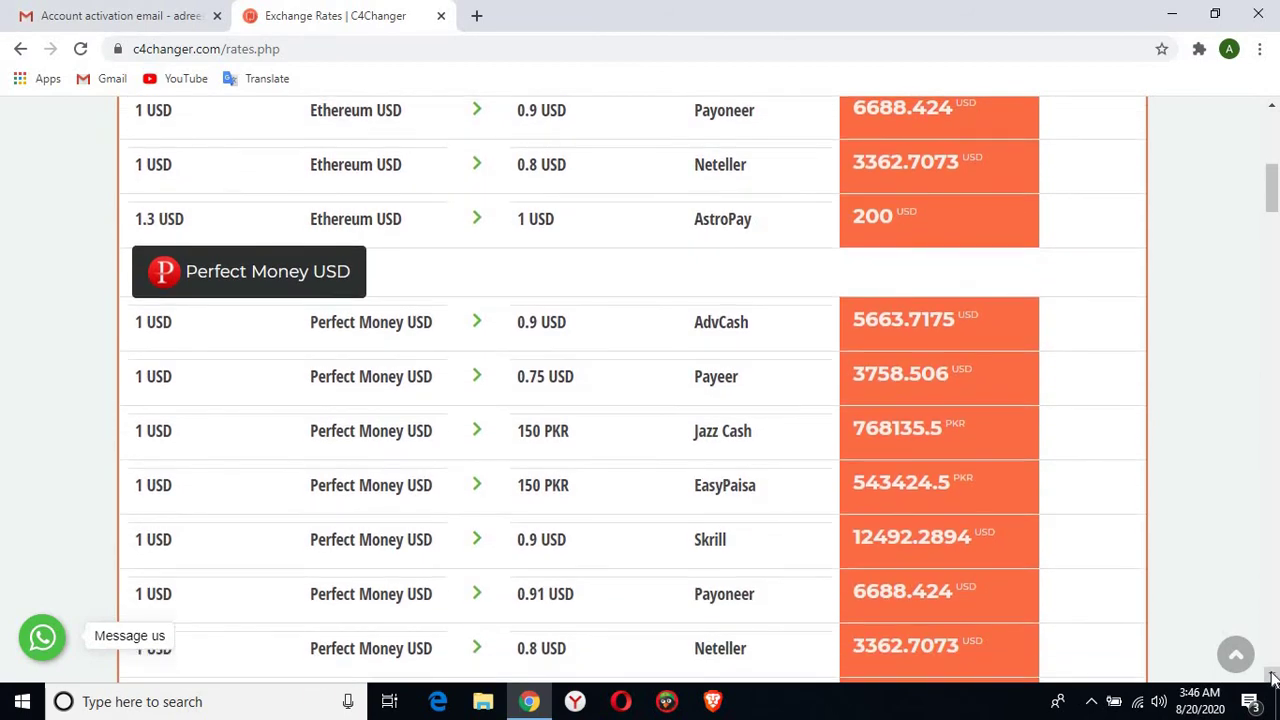
scroll(1272, 678, "down", 1)
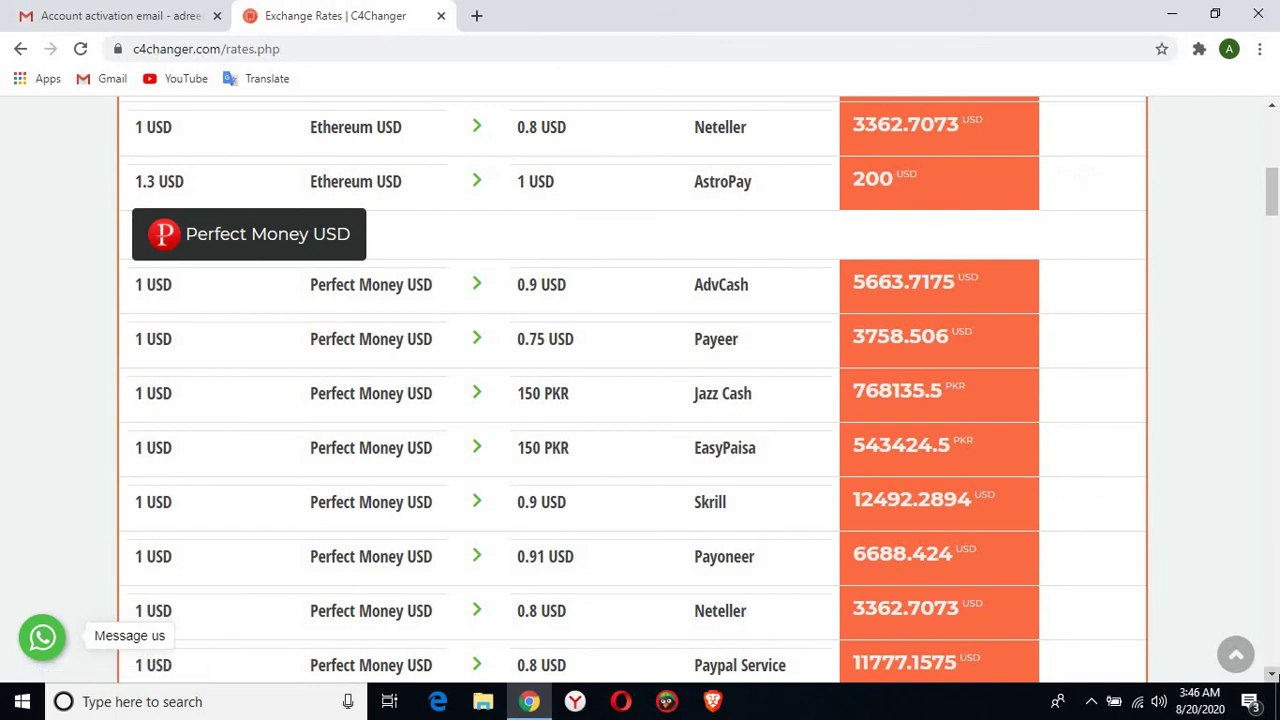
scroll(1272, 676, "down", 3)
scroll(1272, 676, "down", 10)
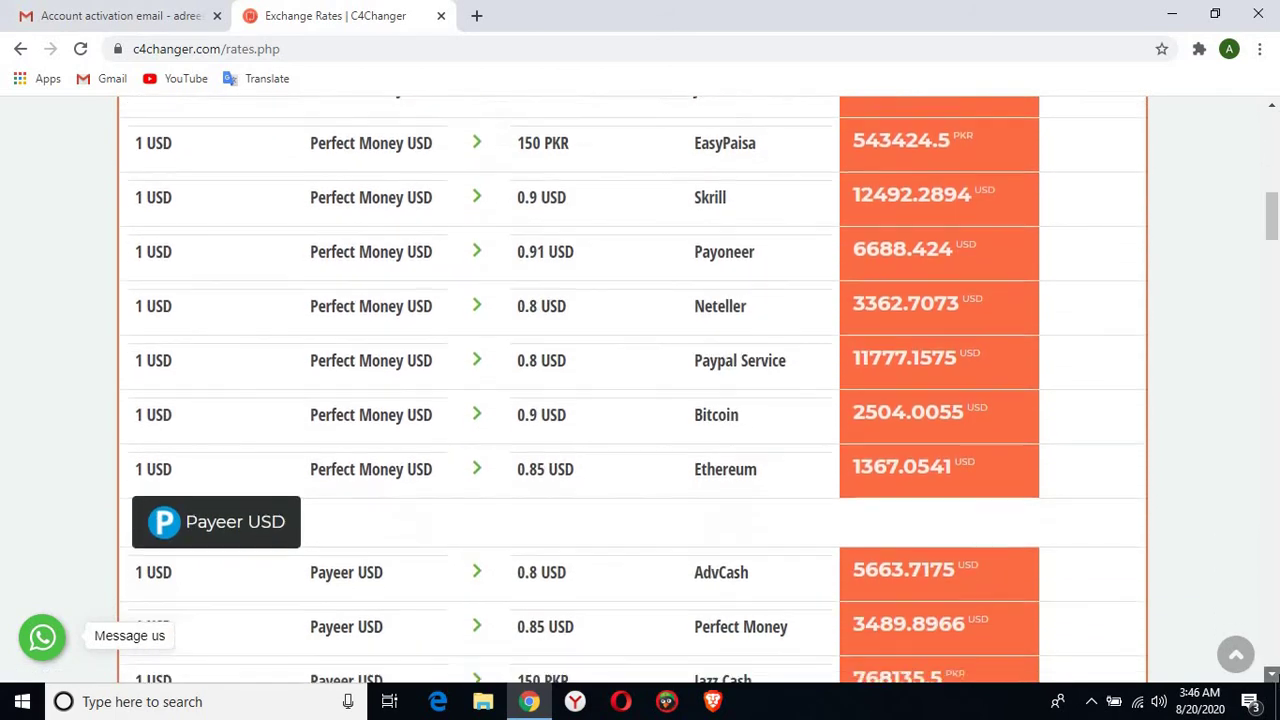
scroll(1272, 676, "down", 6)
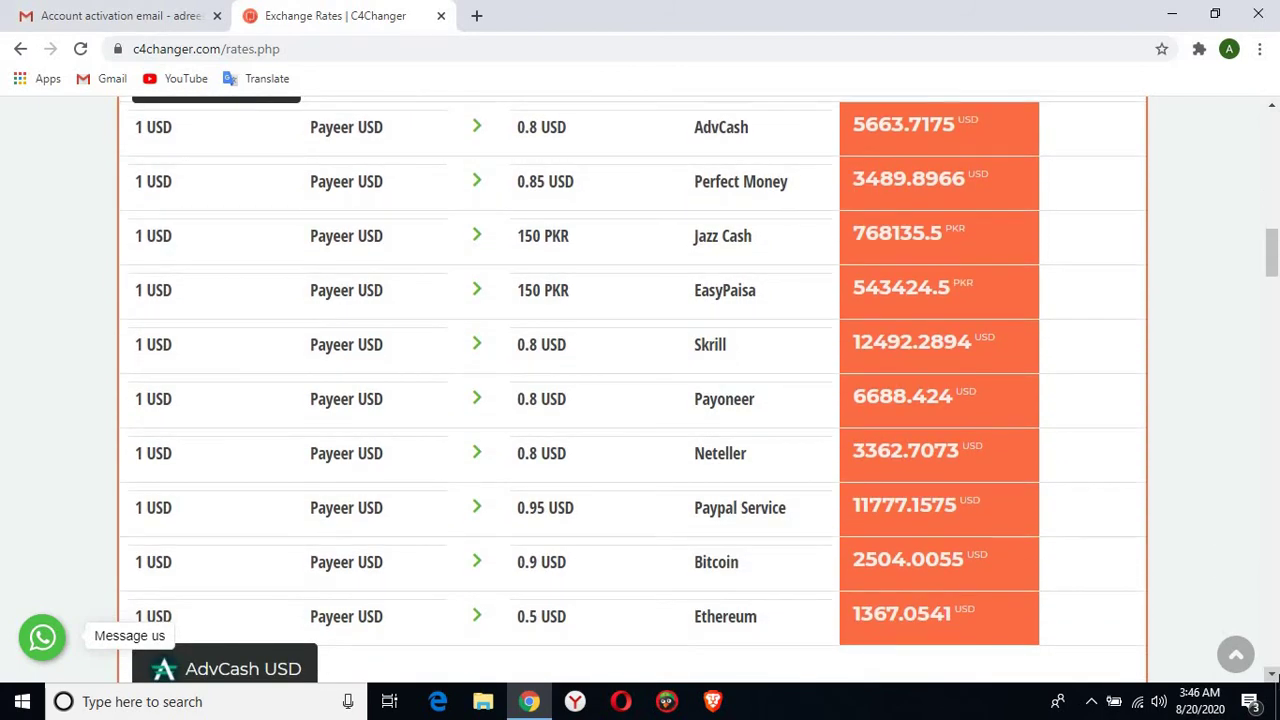
scroll(1272, 676, "down", 12)
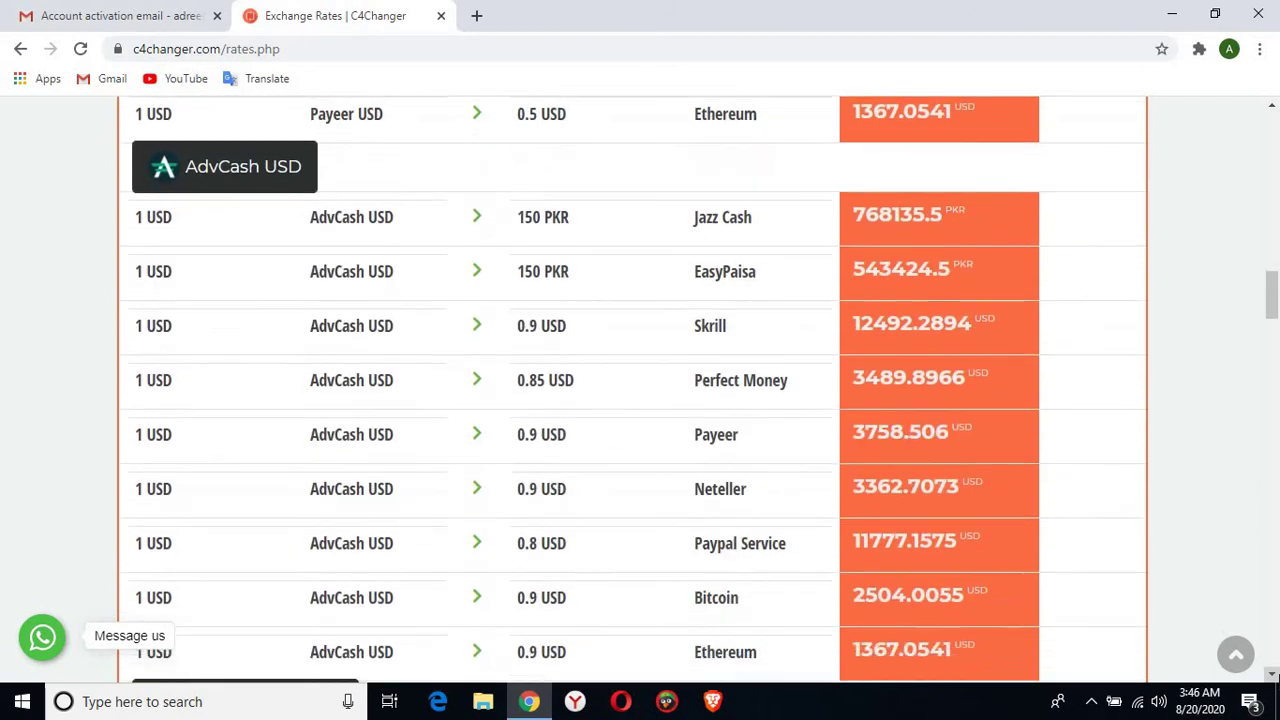
scroll(1272, 676, "down", 11)
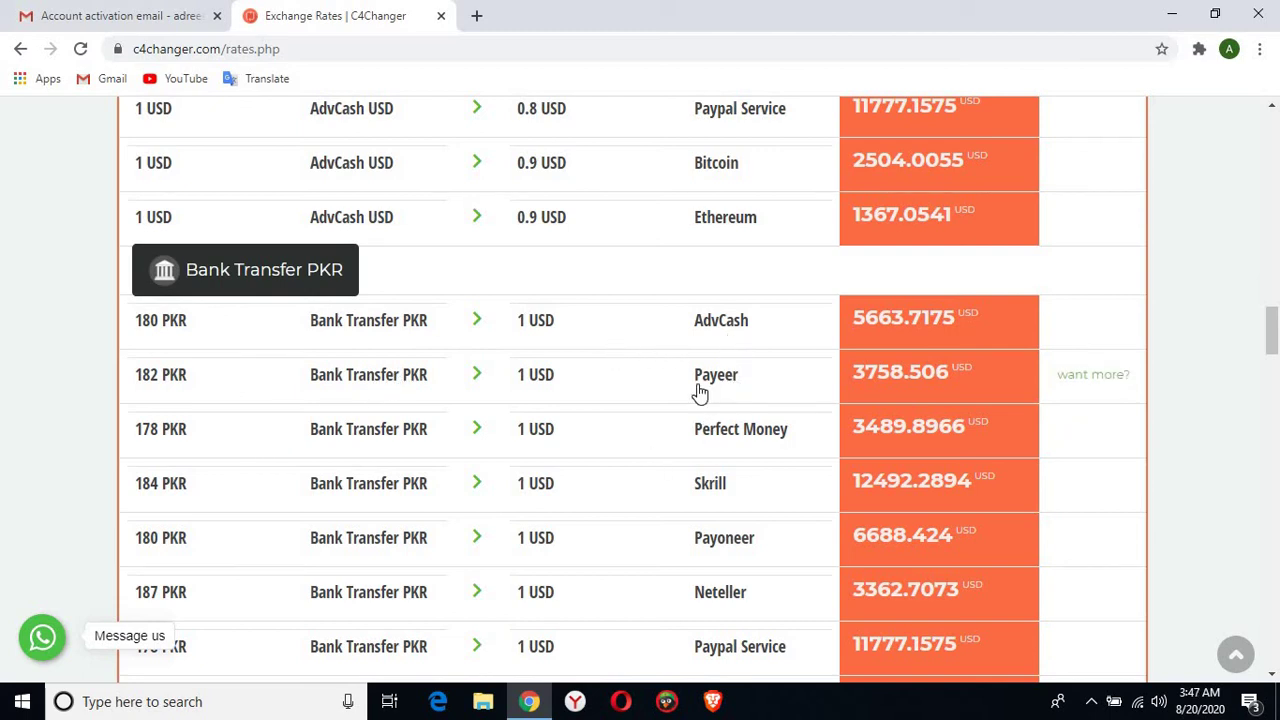
scroll(700, 393, "down", 5)
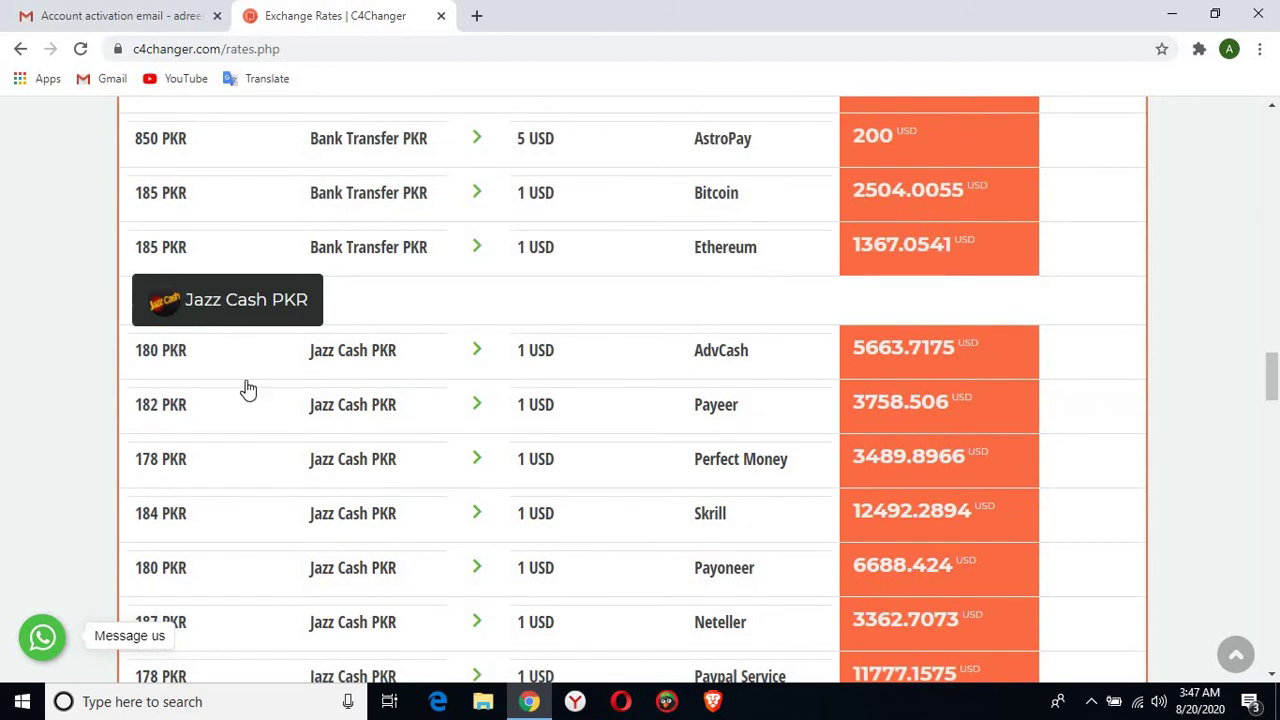
scroll(309, 429, "down", 3)
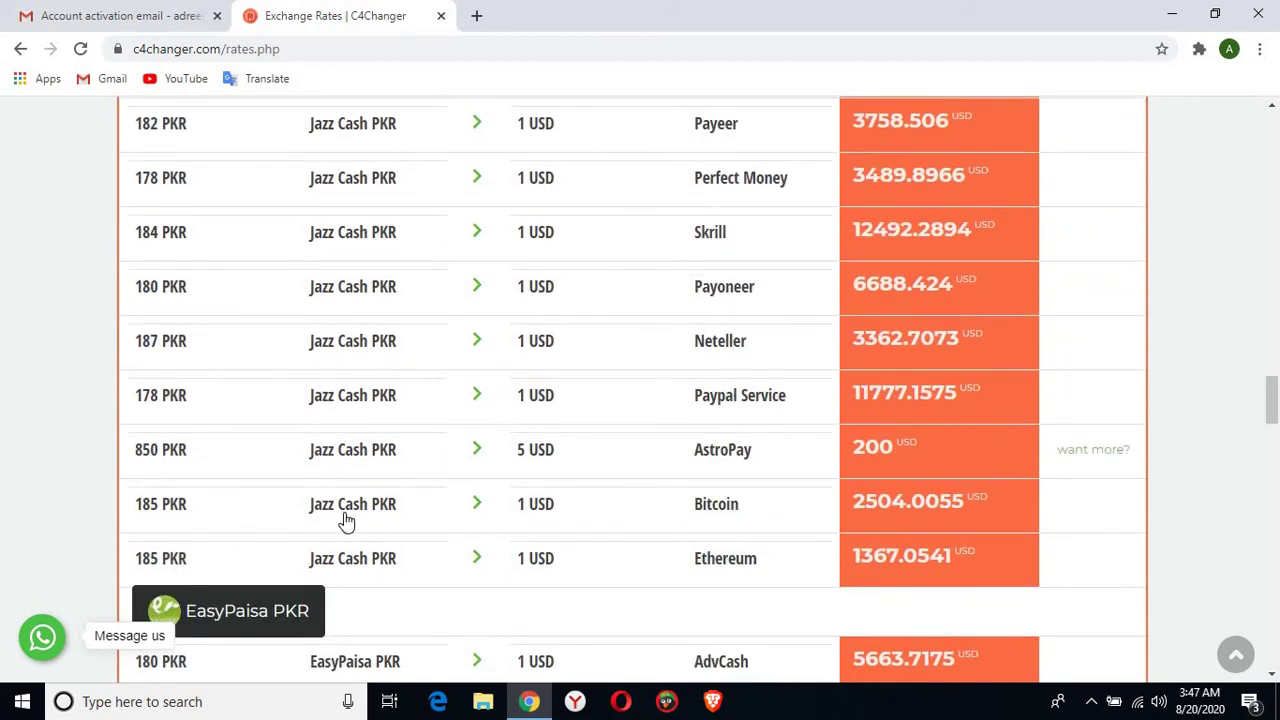
scroll(503, 494, "down", 2)
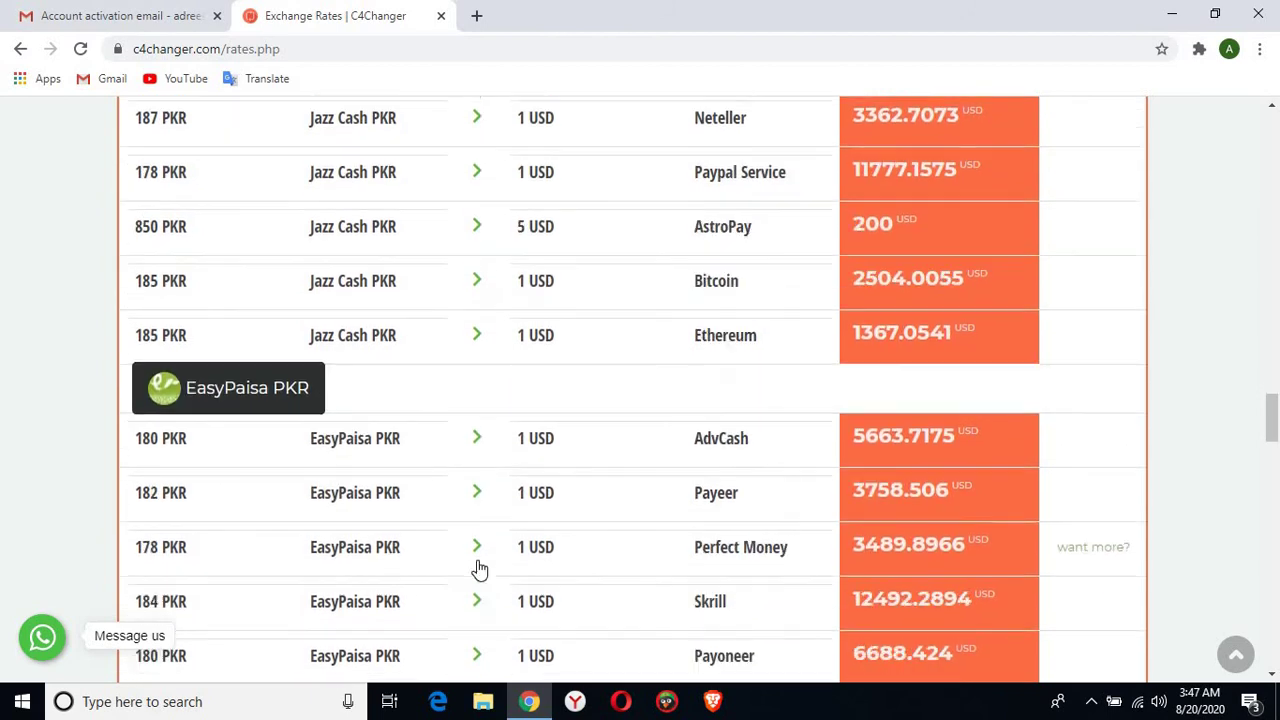
scroll(480, 568, "down", 12)
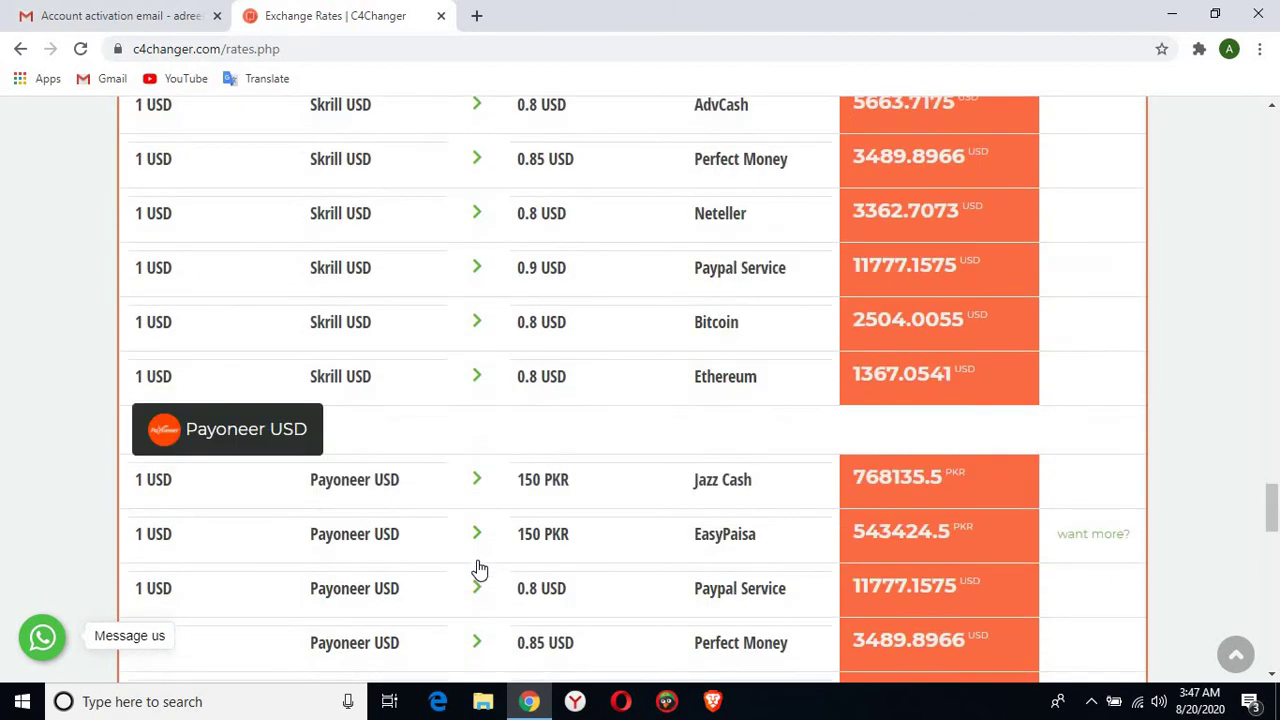
scroll(480, 568, "down", 9)
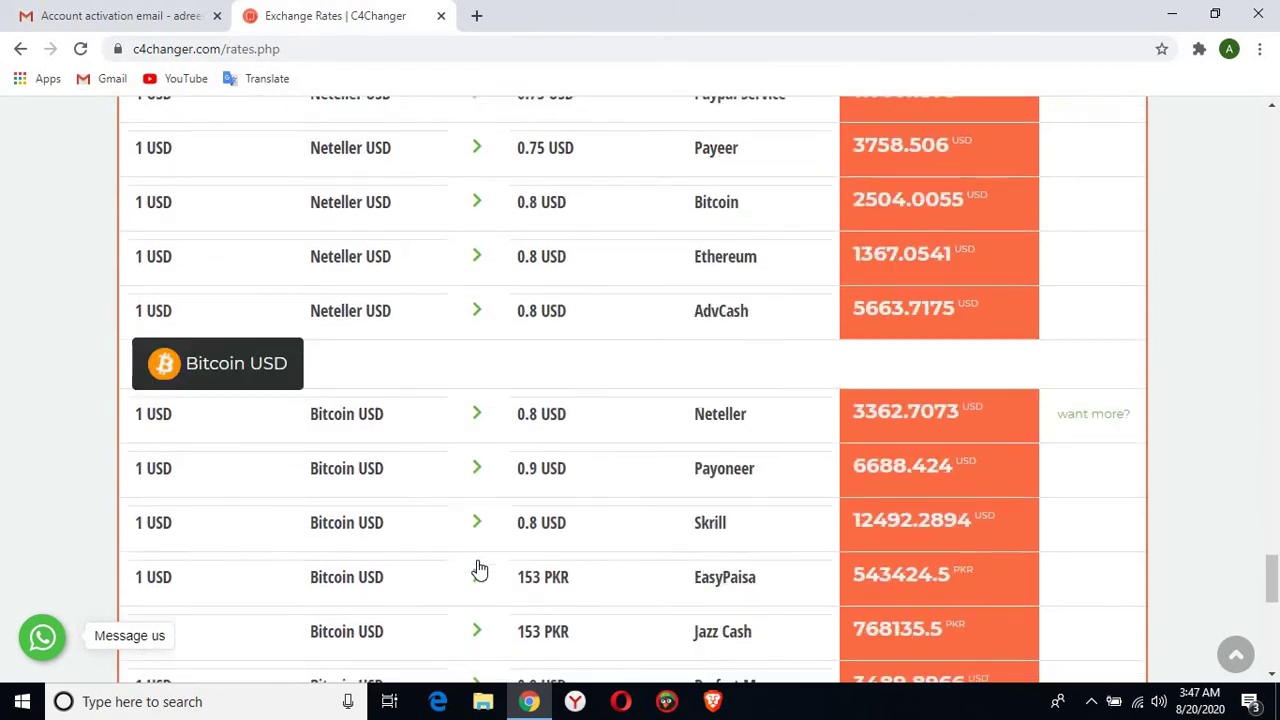
scroll(478, 568, "down", 4)
scroll(478, 566, "up", 11)
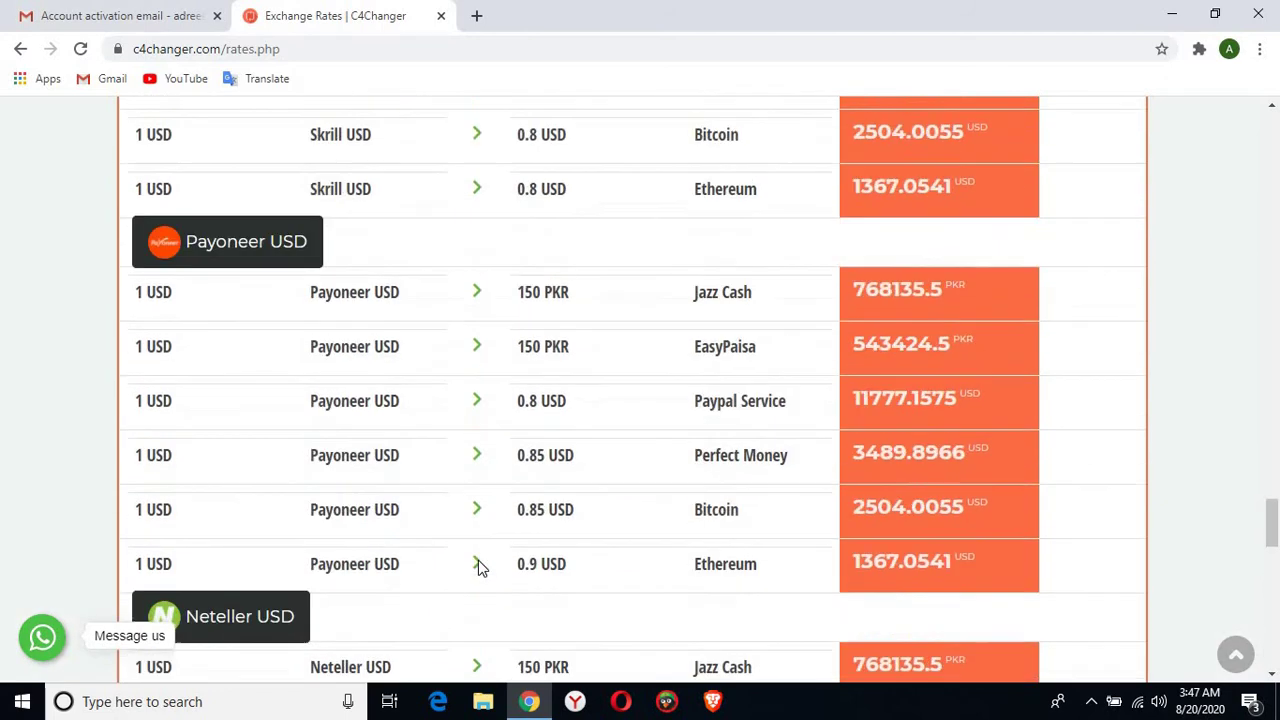
scroll(478, 566, "up", 11)
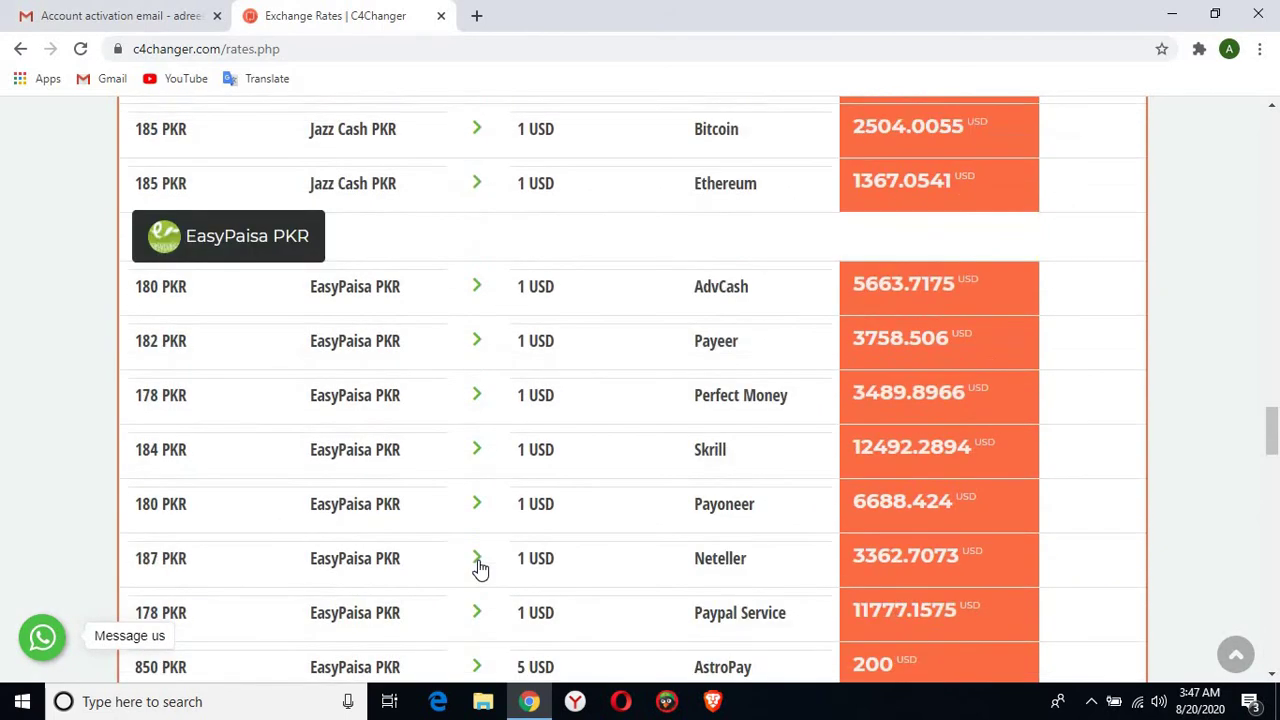
scroll(480, 568, "down", 5)
scroll(480, 568, "up", 5)
scroll(480, 568, "down", 12)
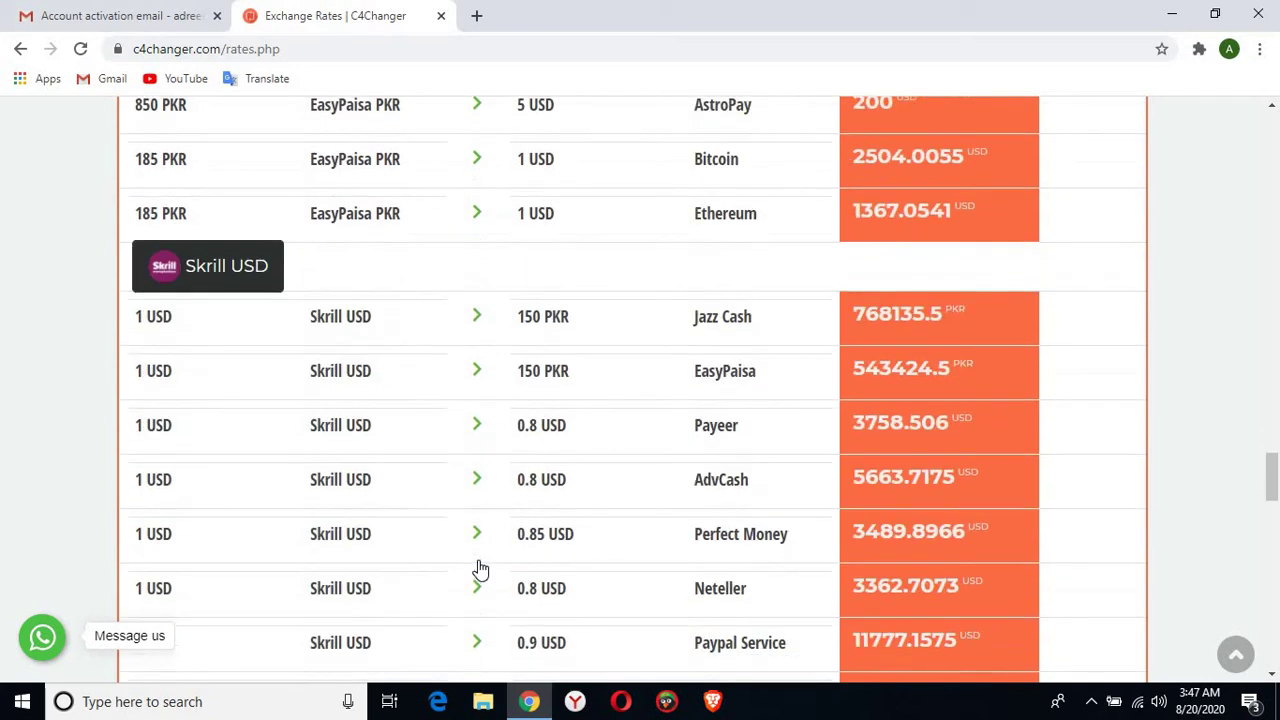
scroll(480, 568, "down", 8)
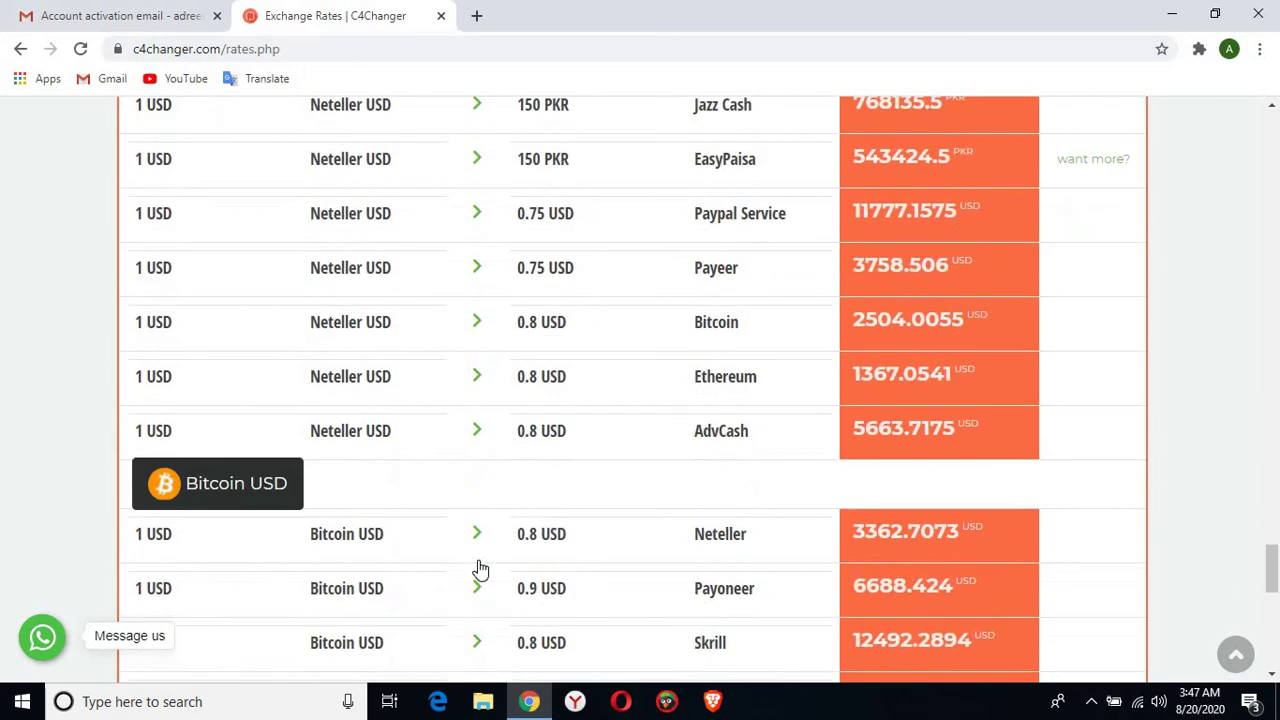
scroll(480, 568, "up", 9)
scroll(480, 568, "up", 15)
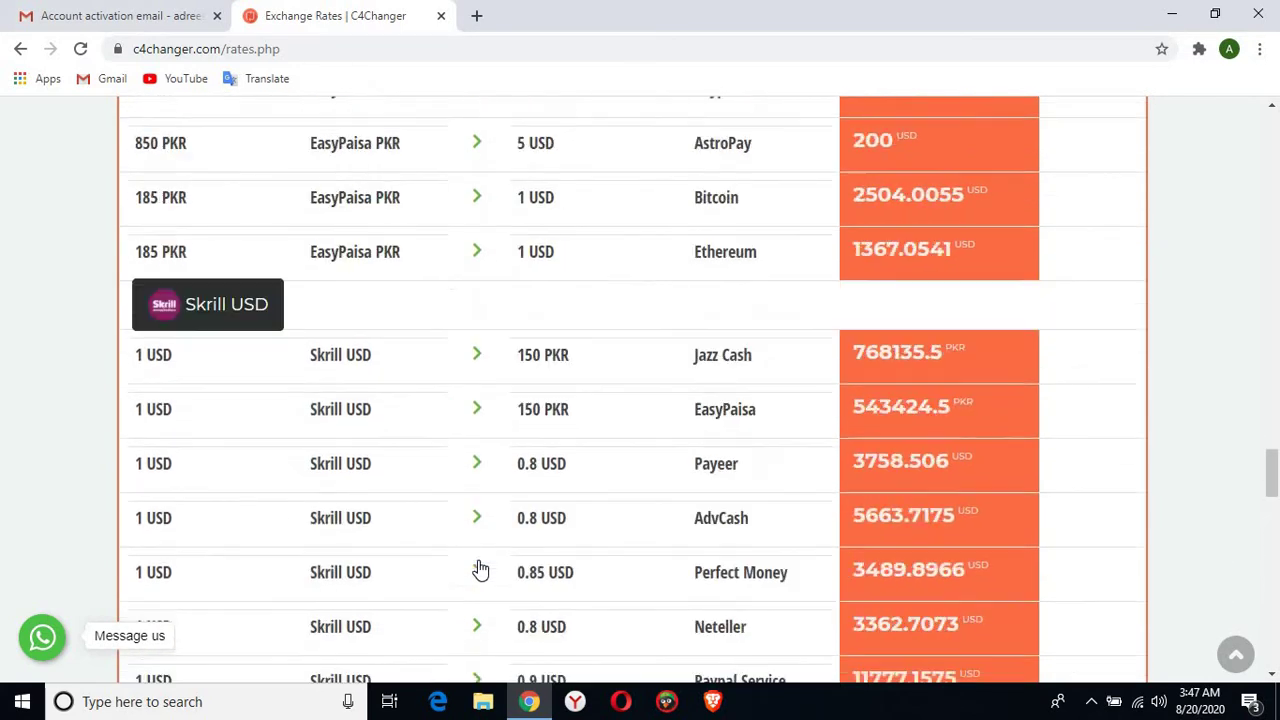
scroll(480, 568, "up", 4)
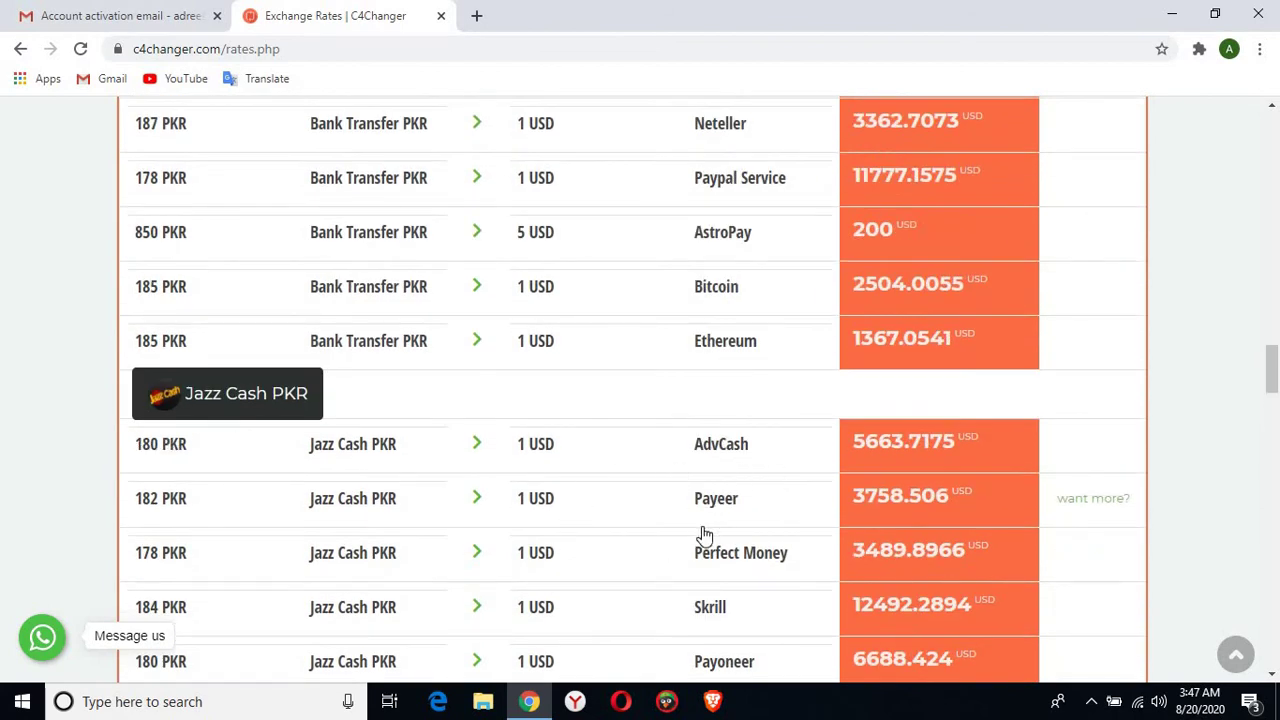
scroll(701, 533, "down", 3)
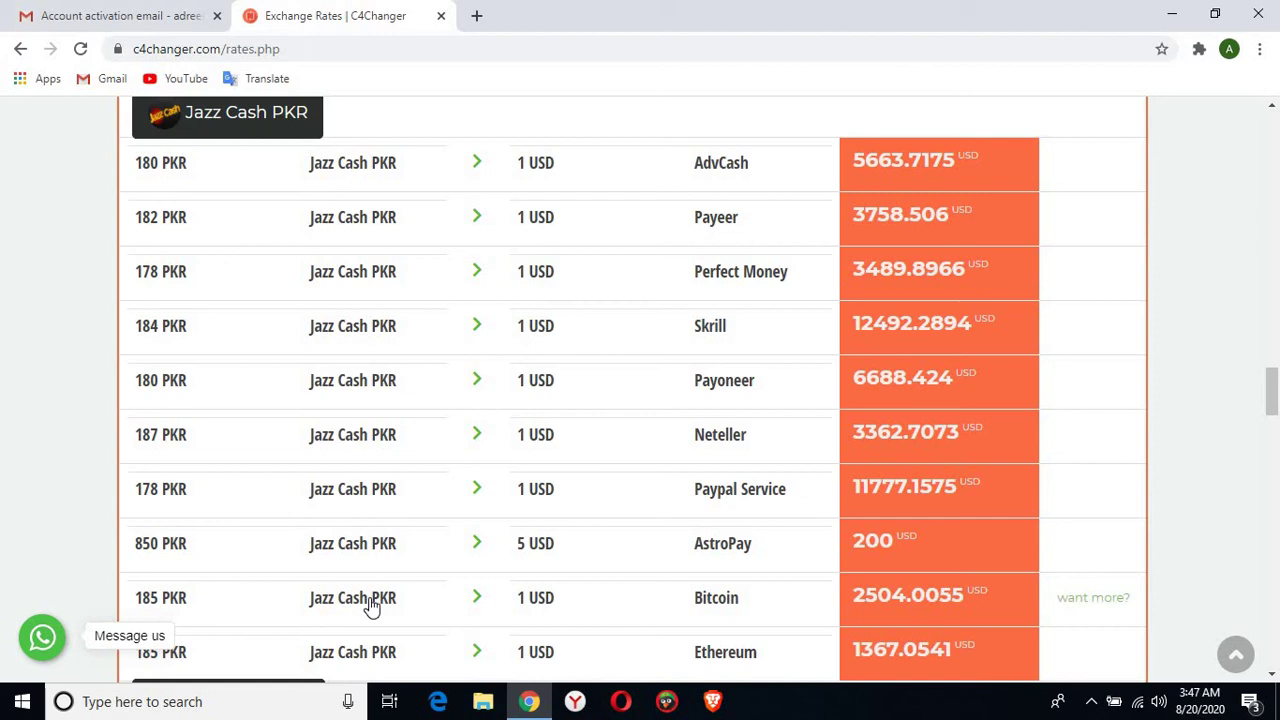
Start a Jazz Cash PKR to Bitcoin USD exchange and try the default 185 PKR, below the 3700 PKR minimum
left_click(370, 605)
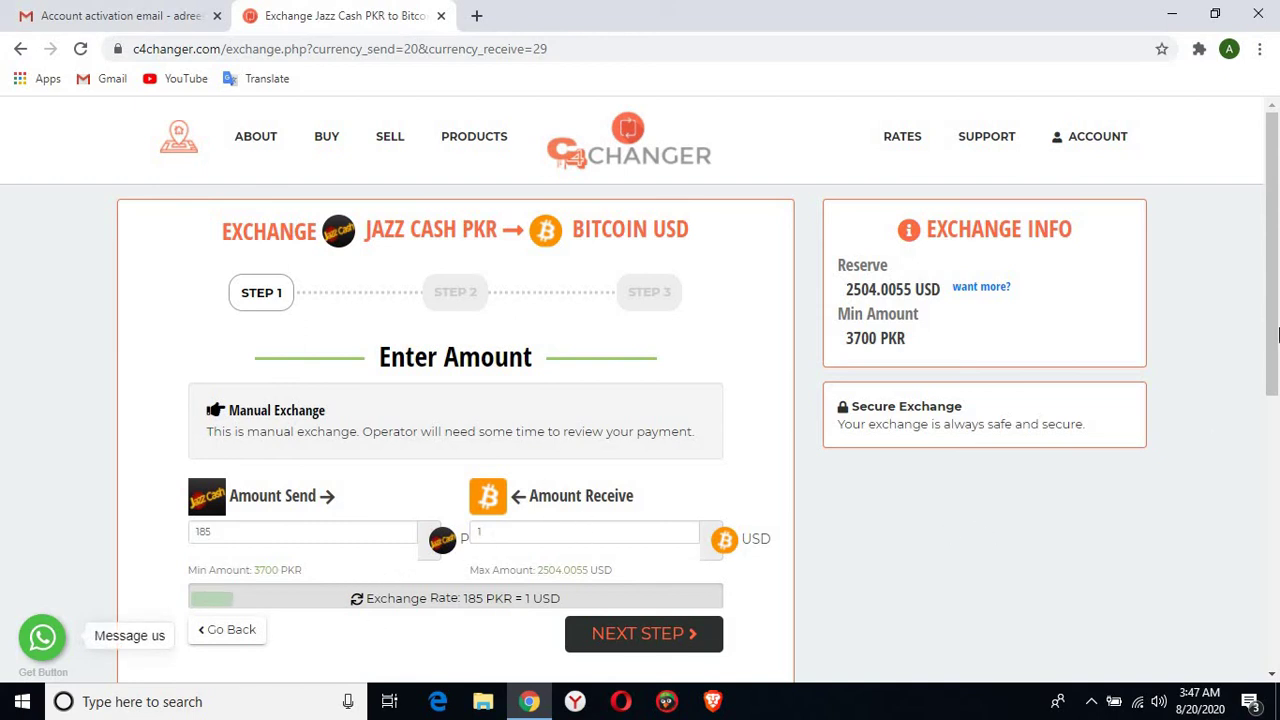
scroll(455, 540, "down", 1)
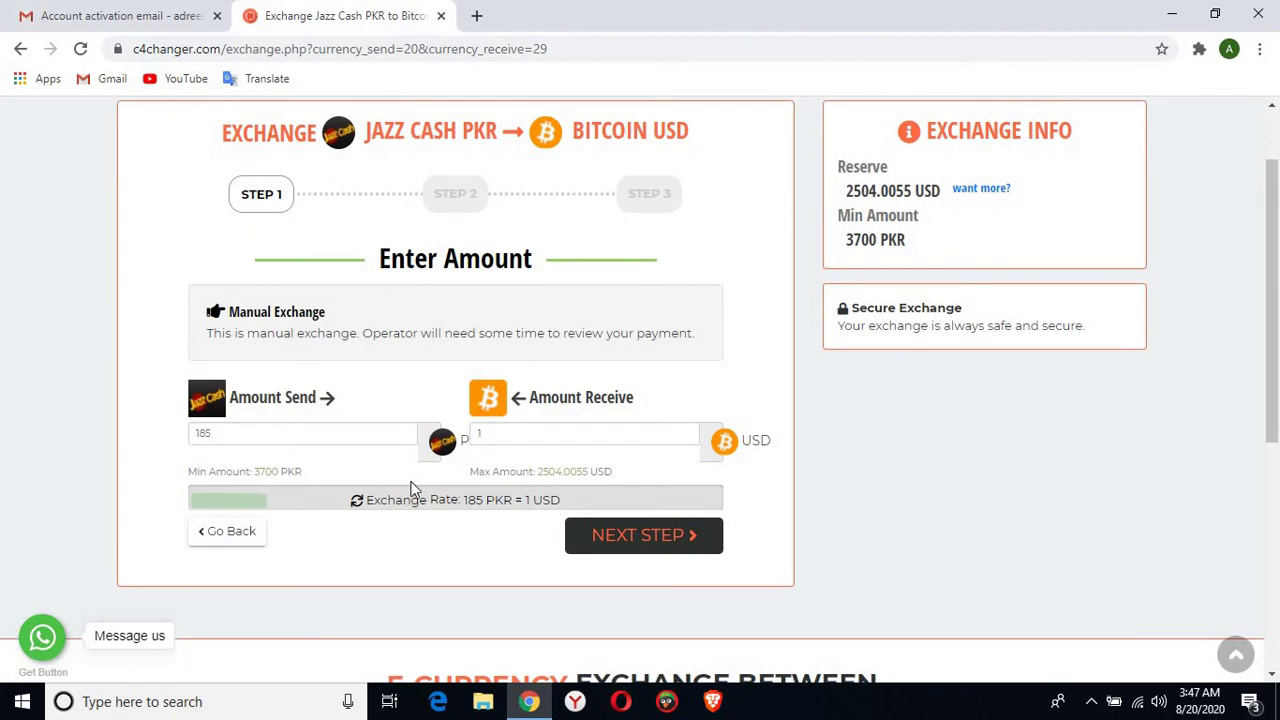
left_click(654, 540)
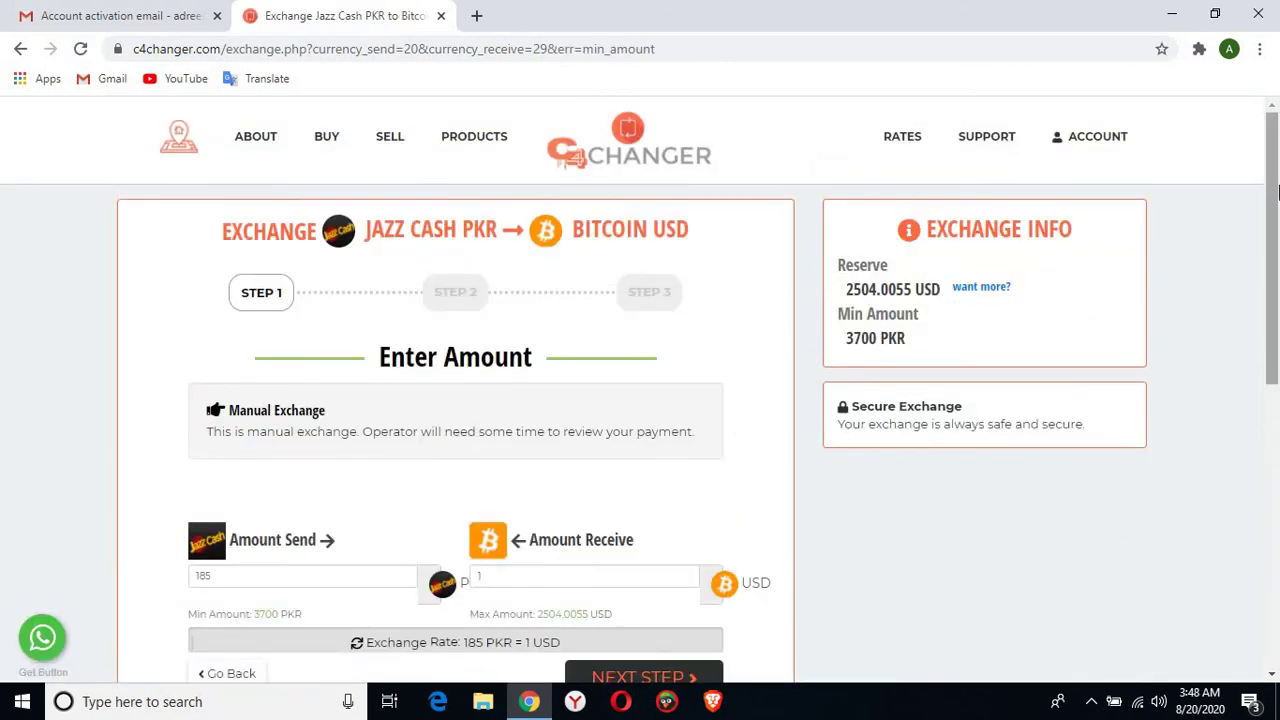
scroll(1250, 260, "down", 2)
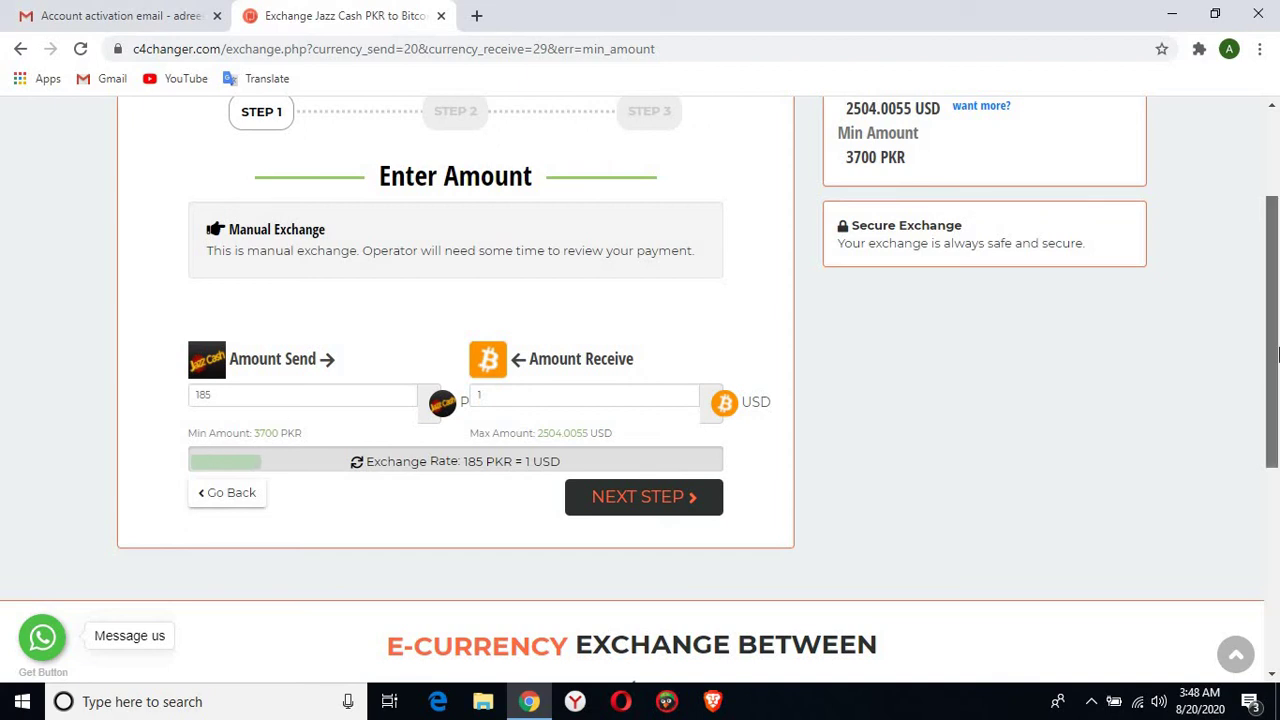
scroll(1131, 220, "up", 1)
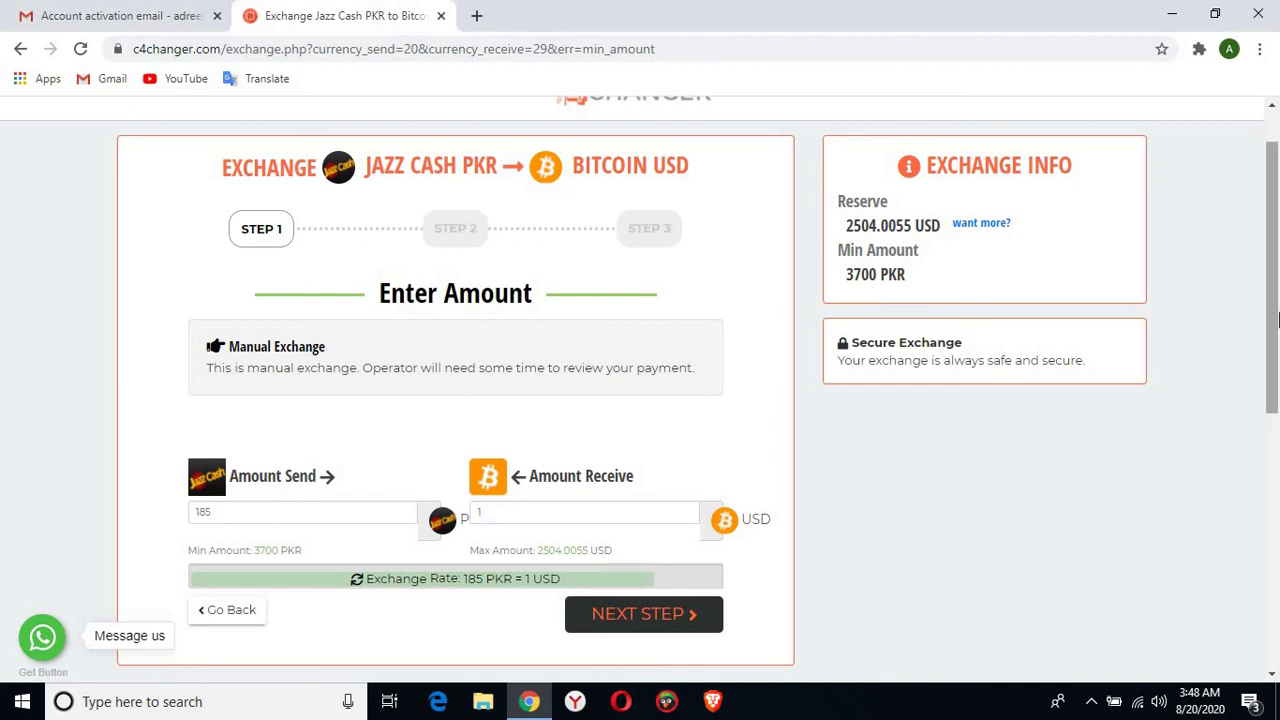
left_click_drag(1275, 330, 1275, 290)
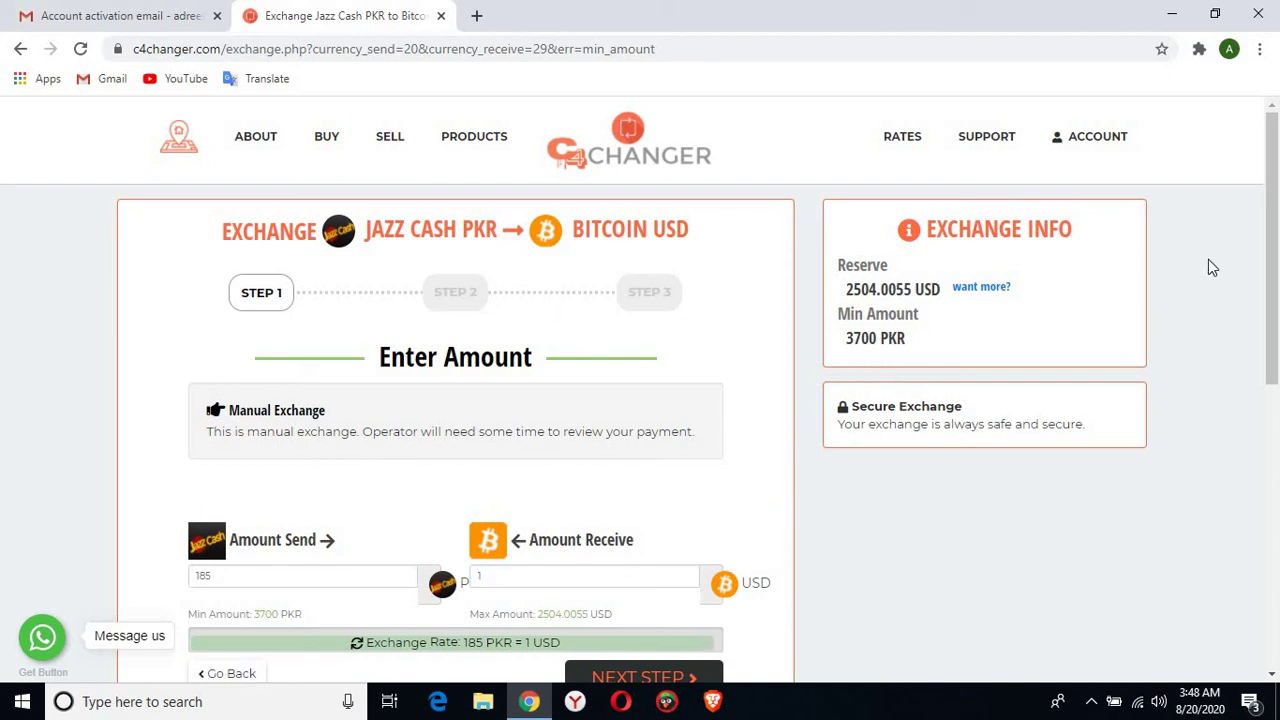
Change the send amount to 3700 PKR for 20 USD and advance to Step 2, Your Details
scroll(1250, 280, "down", 1)
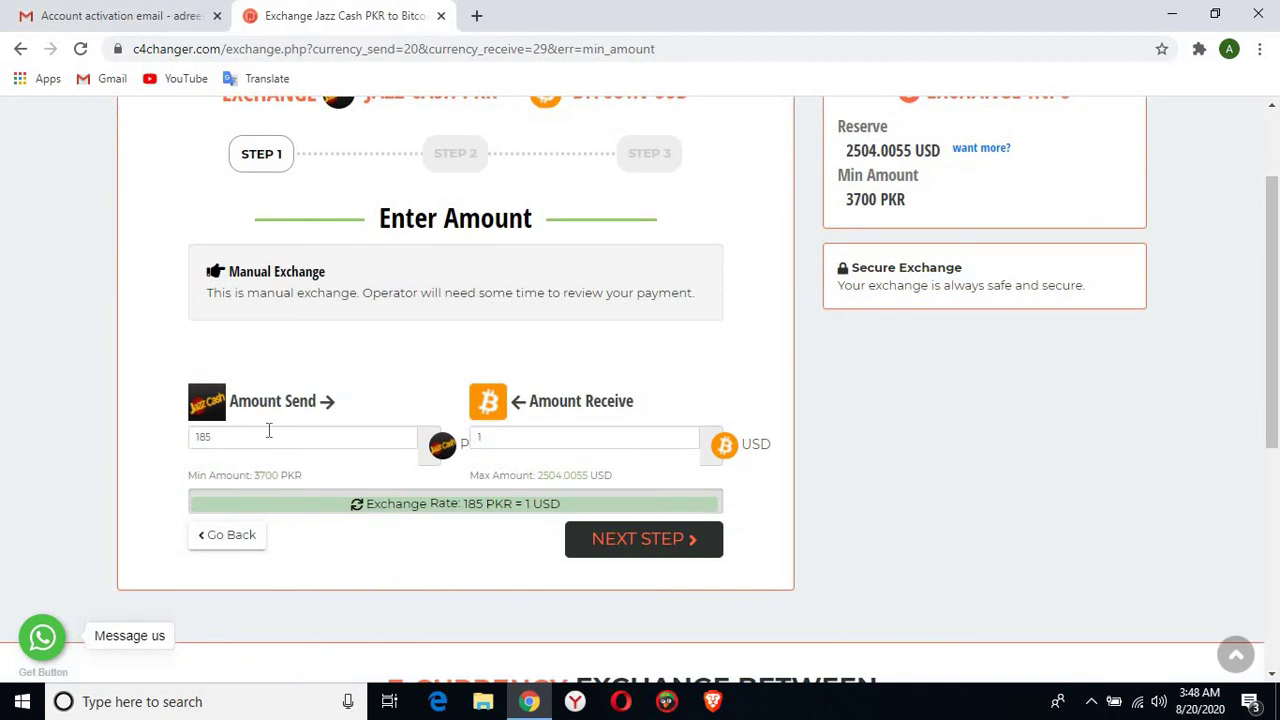
left_click(269, 435)
key("BackSpace")
key("BackSpace")
key("BackSpace")
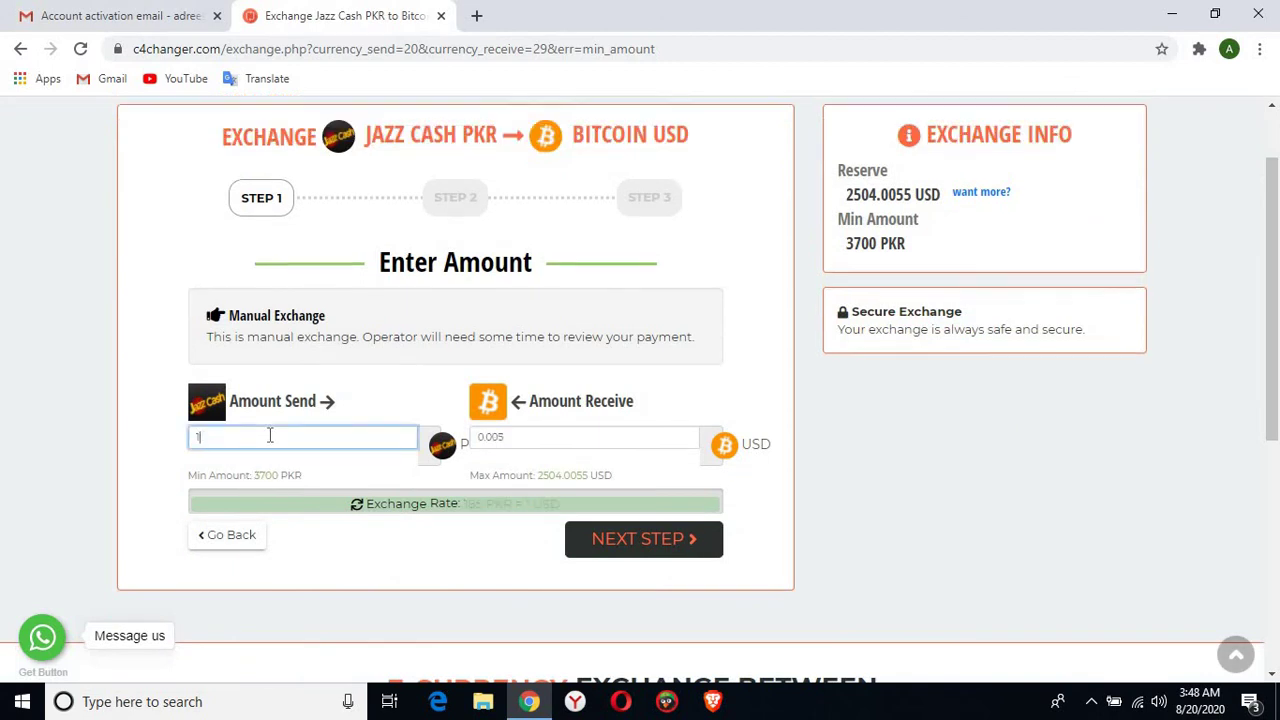
type("3700")
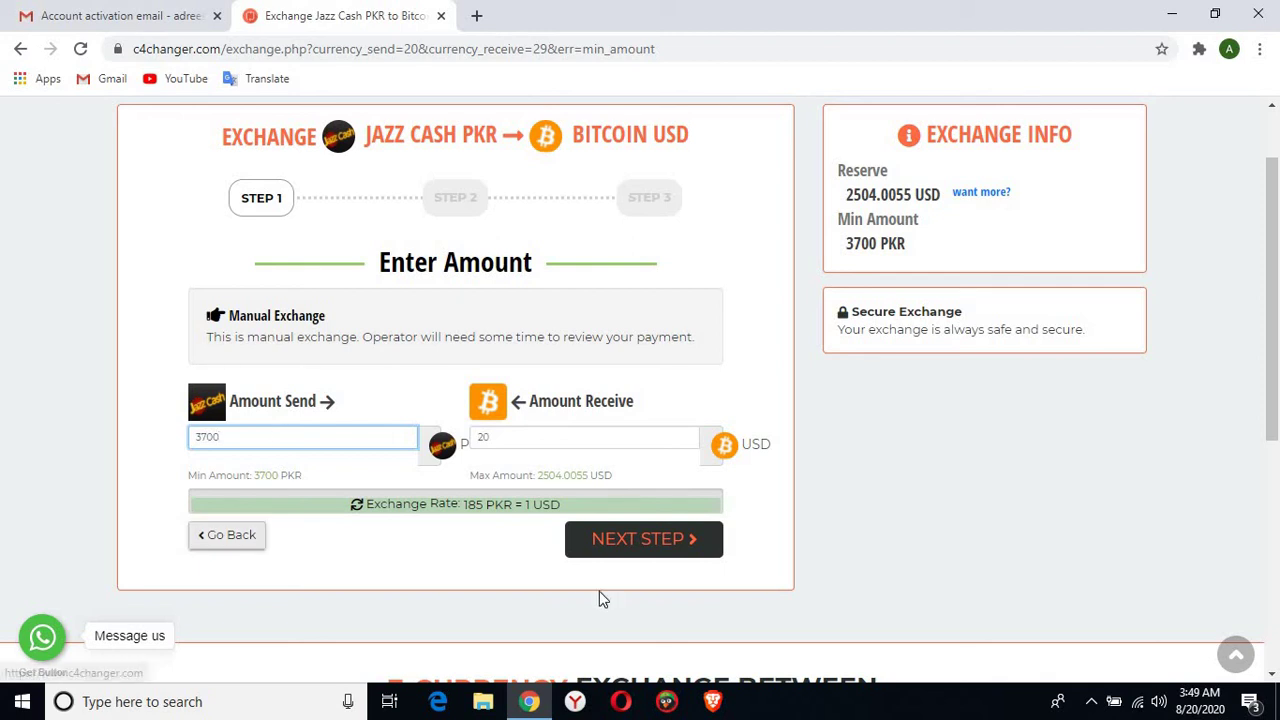
left_click(645, 548)
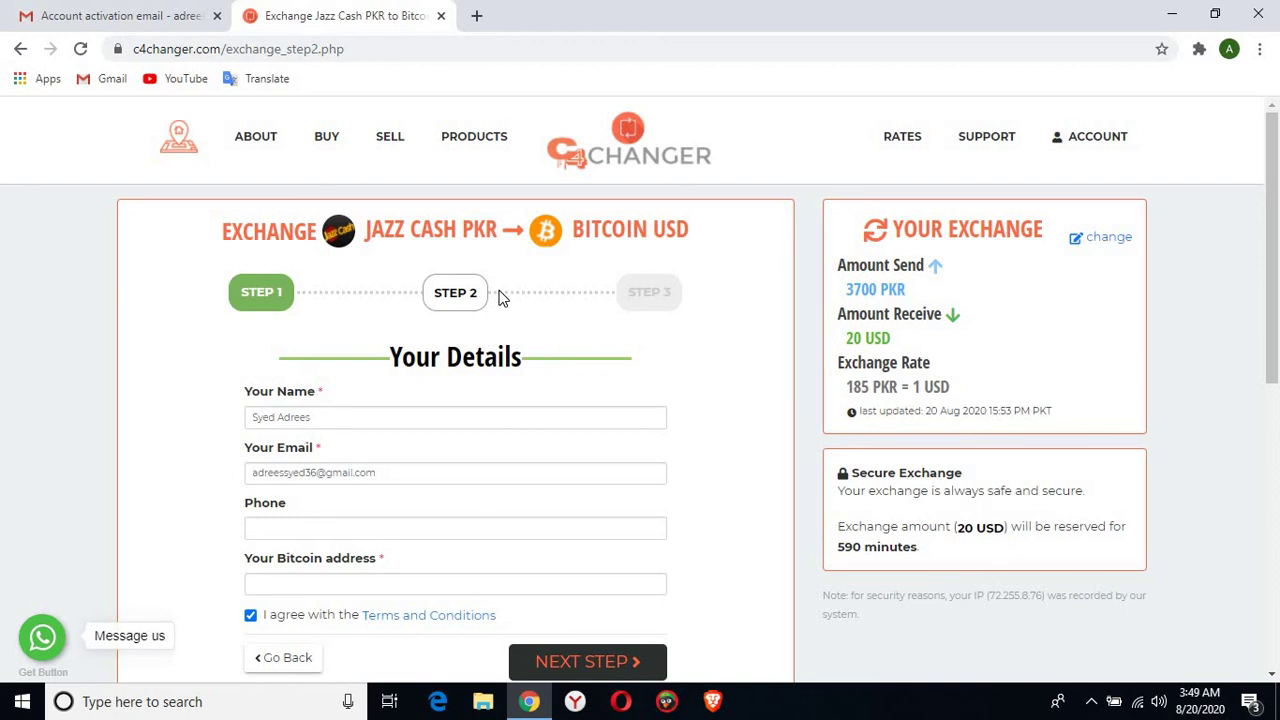
scroll(432, 619, "down", 1)
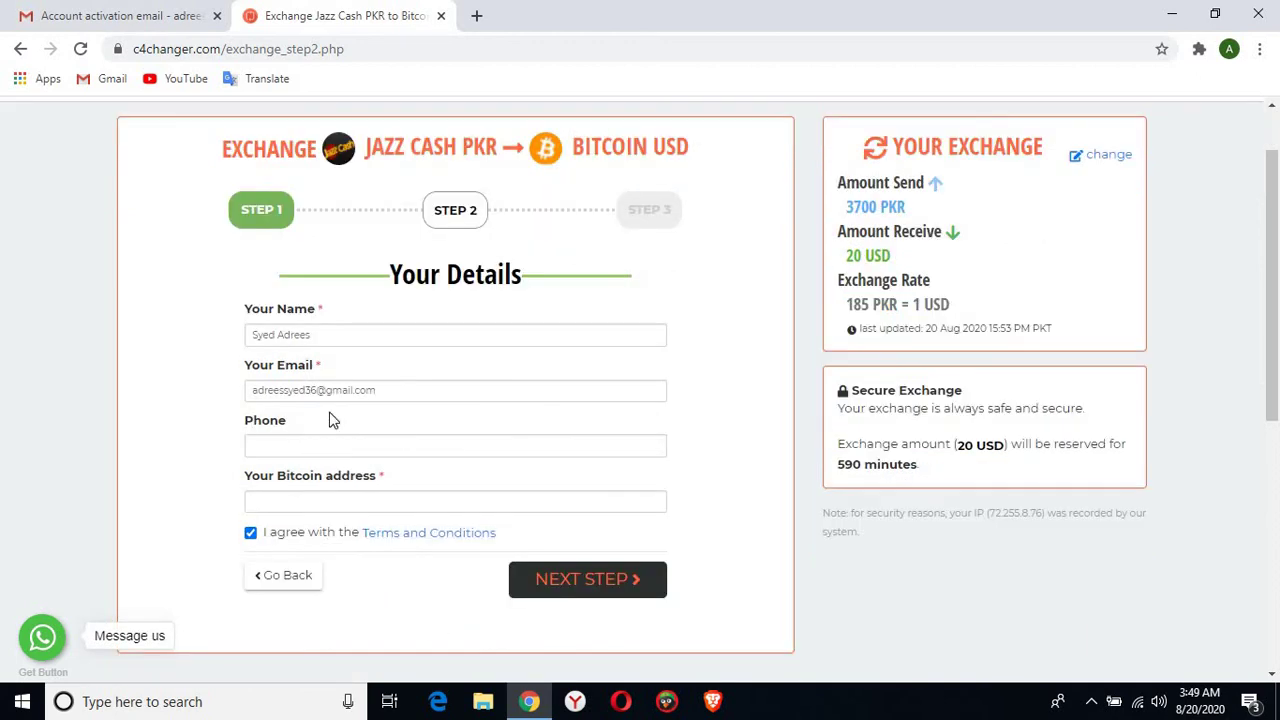
left_click(288, 447)
left_click(325, 510)
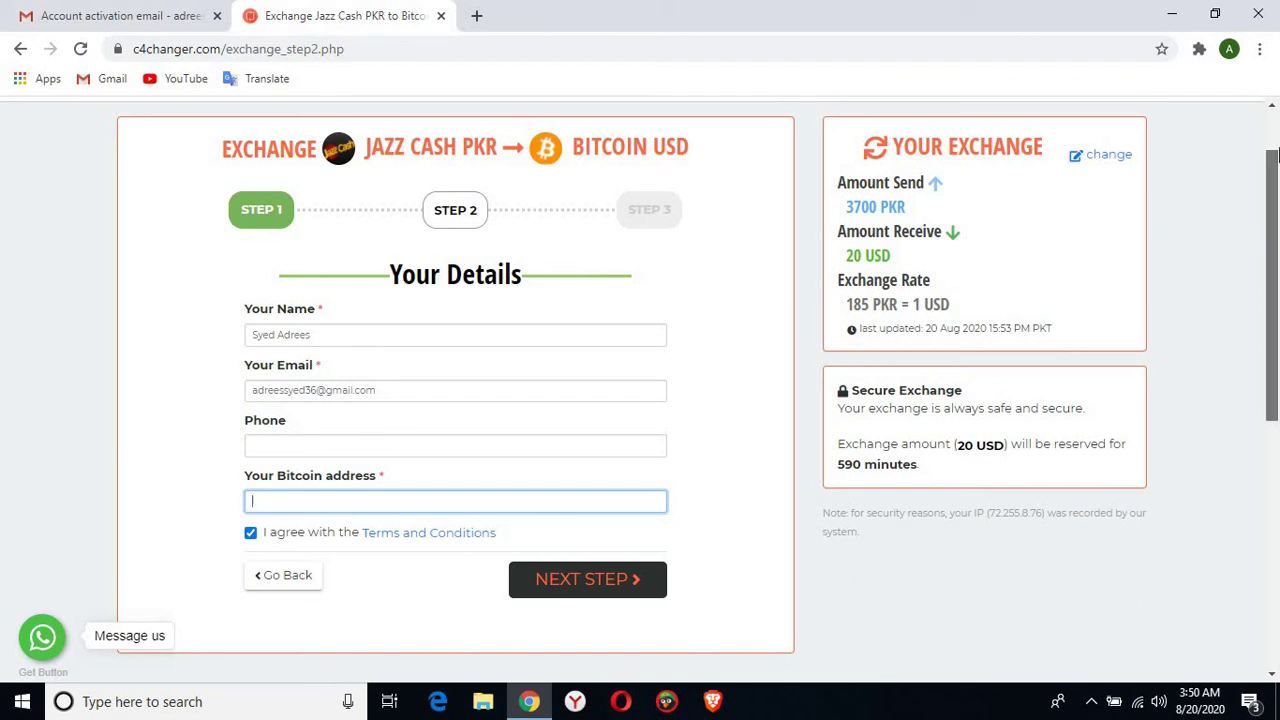
scroll(1275, 150, "up", 1)
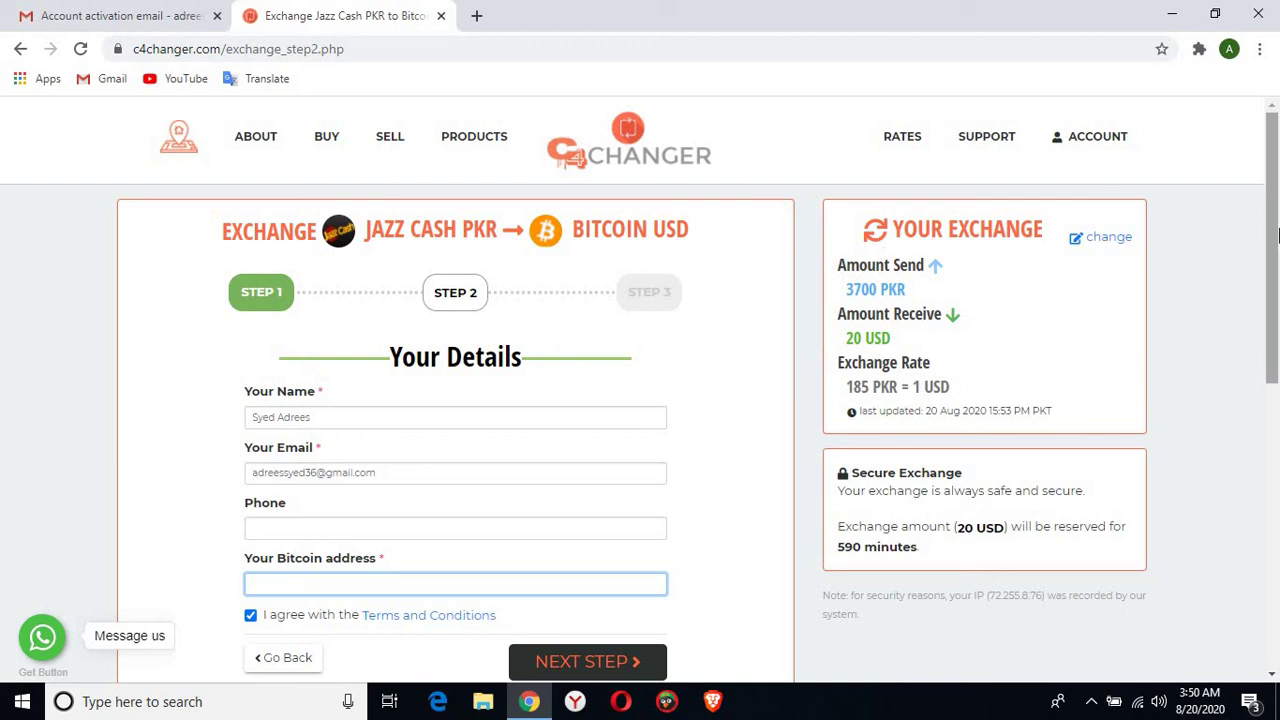
left_click_drag(1276, 298, 1157, 94)
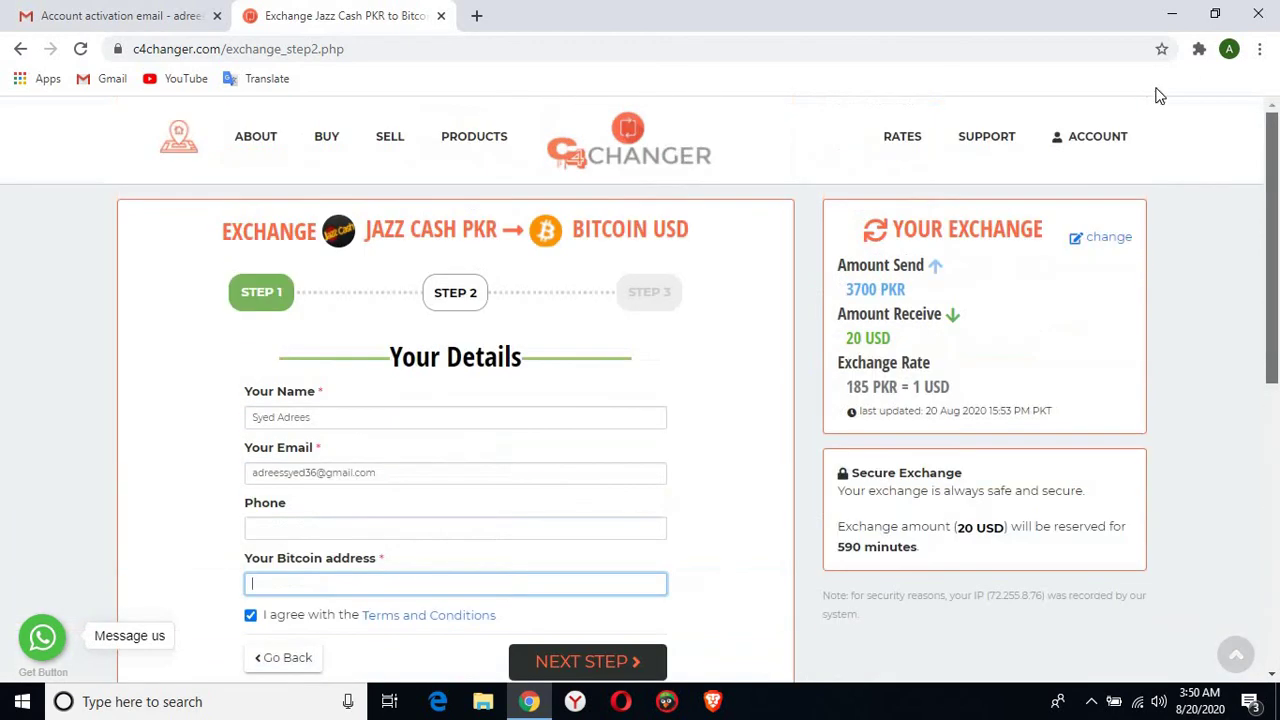
Review Balance & History under My Exchanges (USD 0.00, no transactions), then log out of the account
left_click(1104, 142)
left_click(1105, 166)
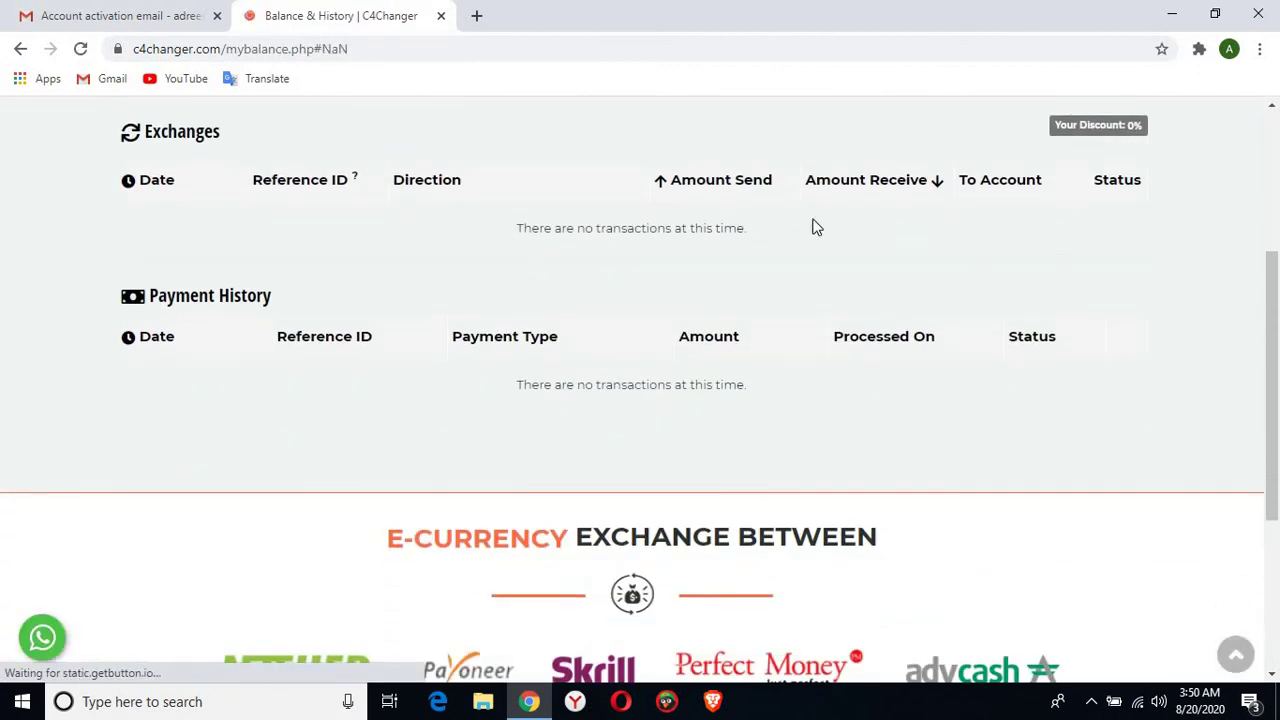
left_click_drag(1274, 352, 1274, 214)
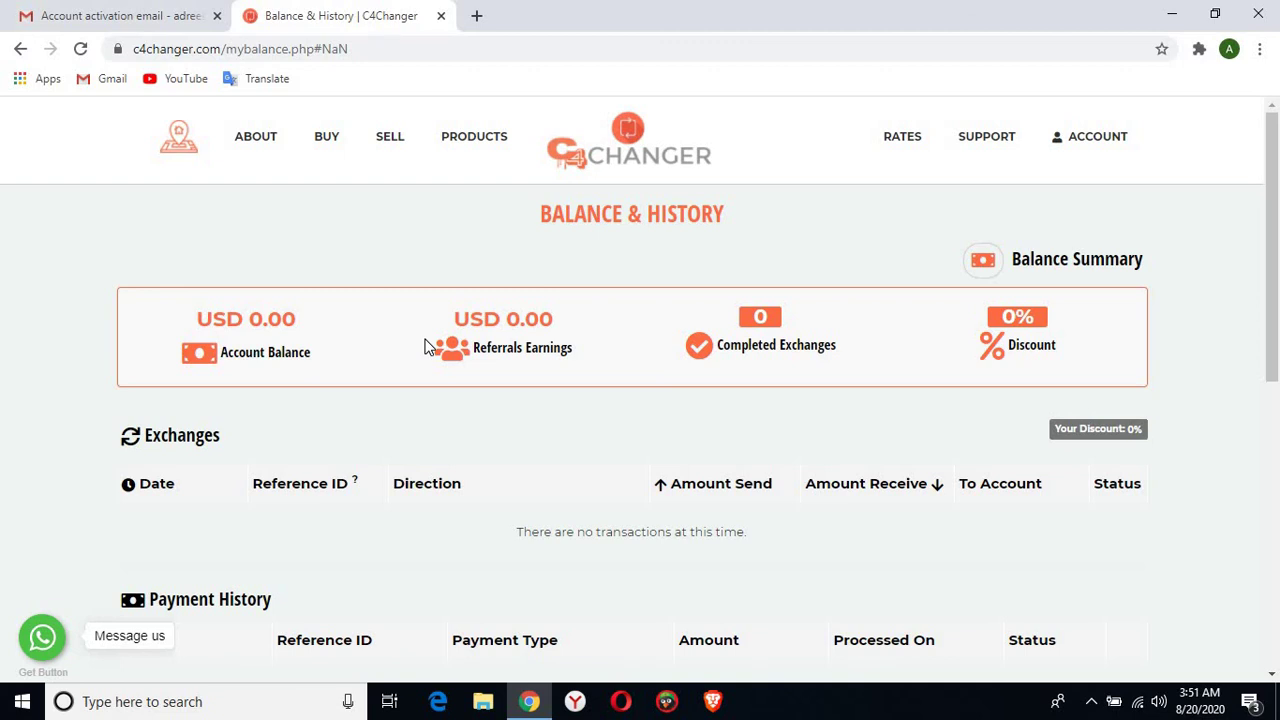
mouse_move(1078, 142)
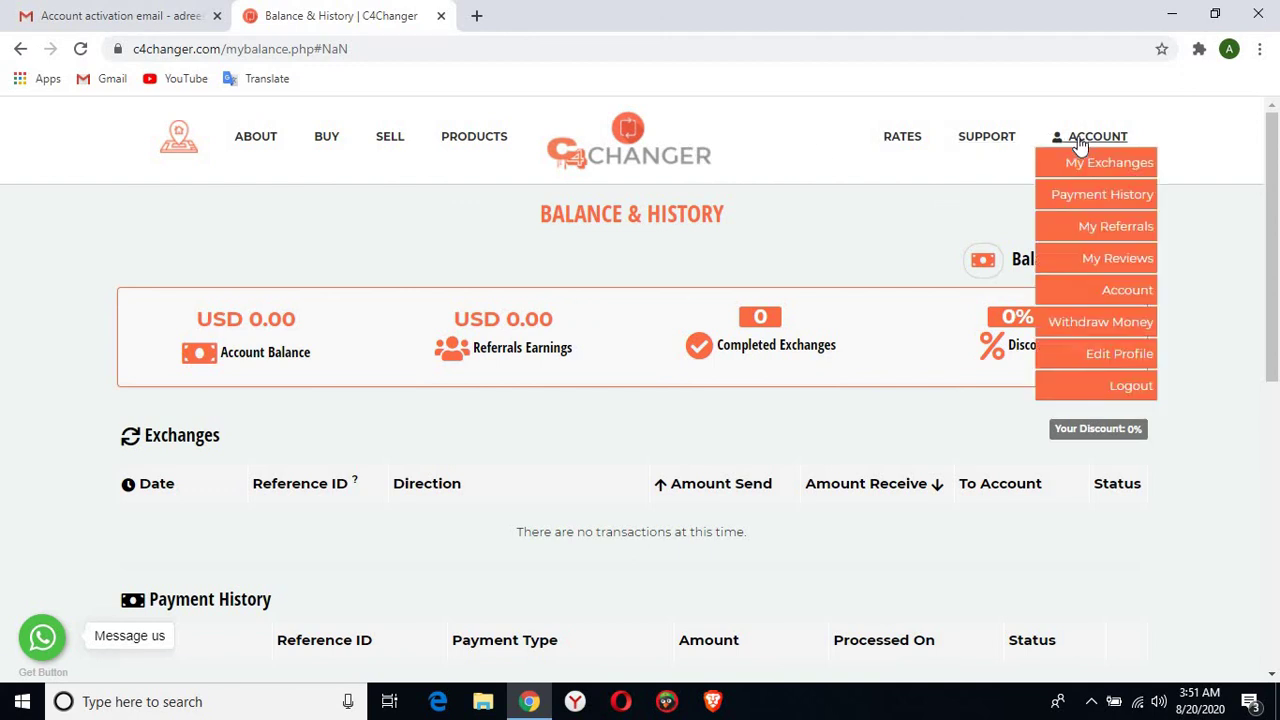
left_click(1130, 390)
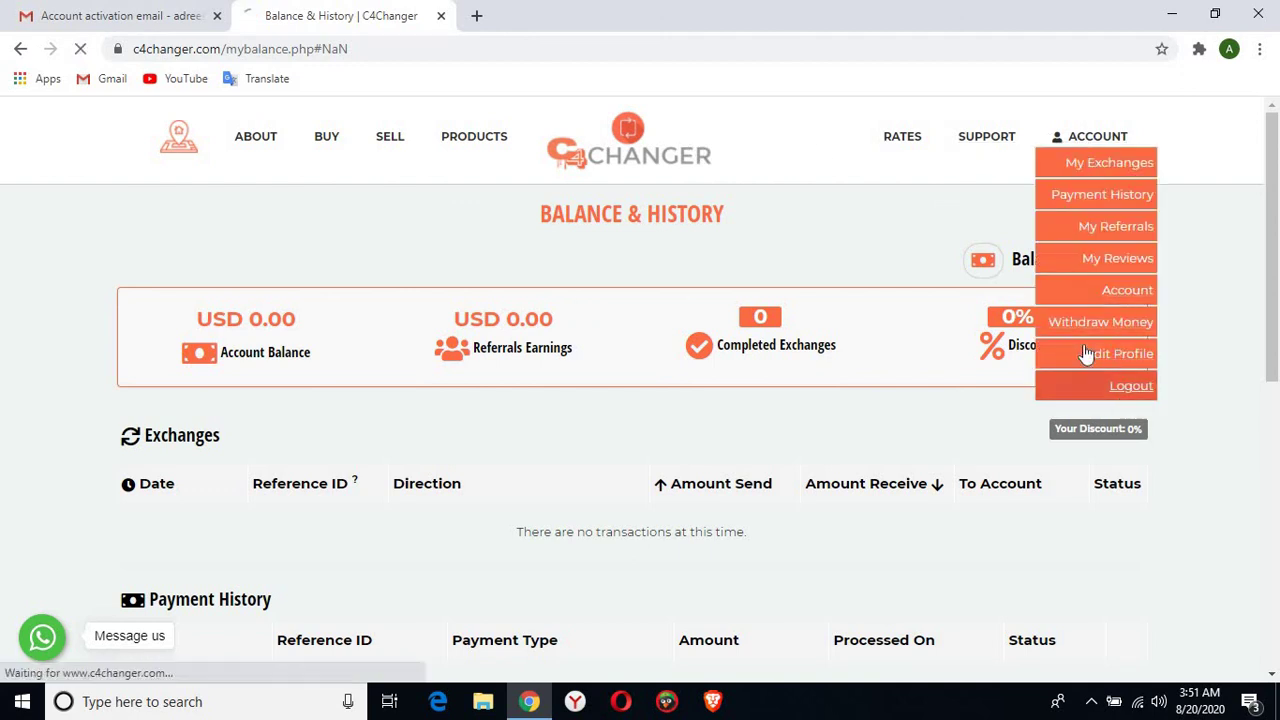